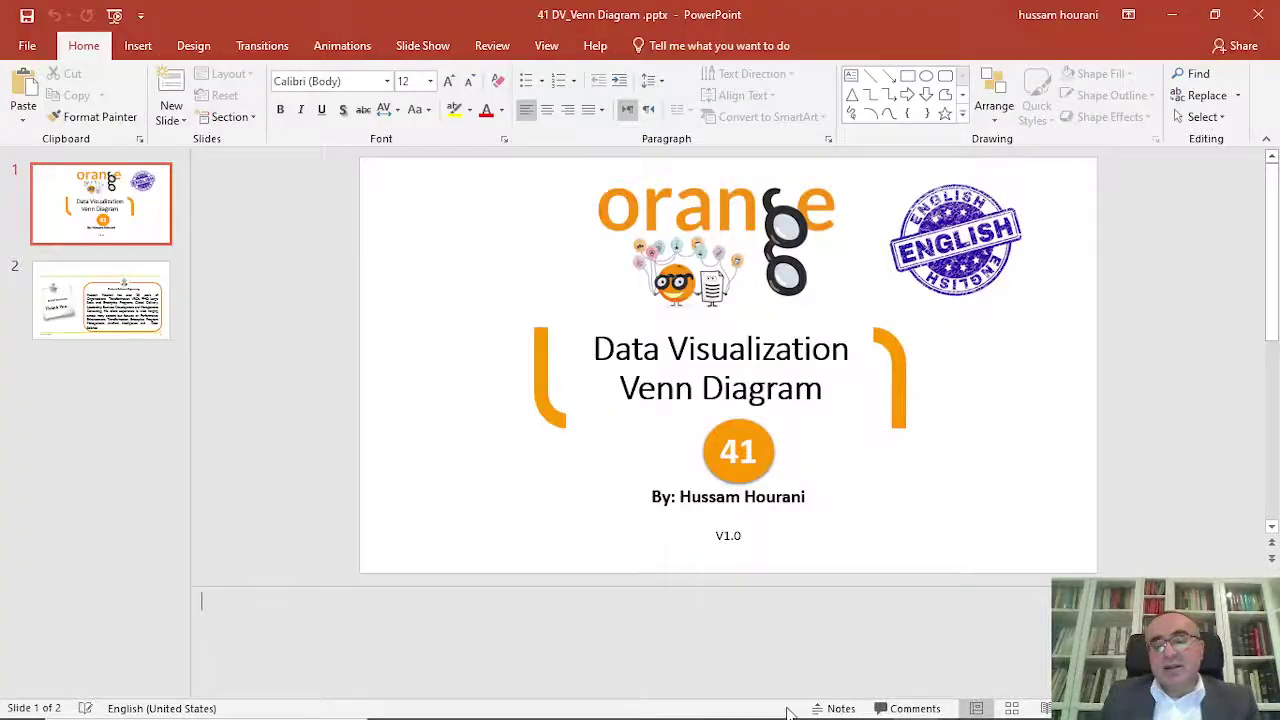
- Place a File widget from the Data panel onto the untitled workflow canvas
mouse_move(750, 712)
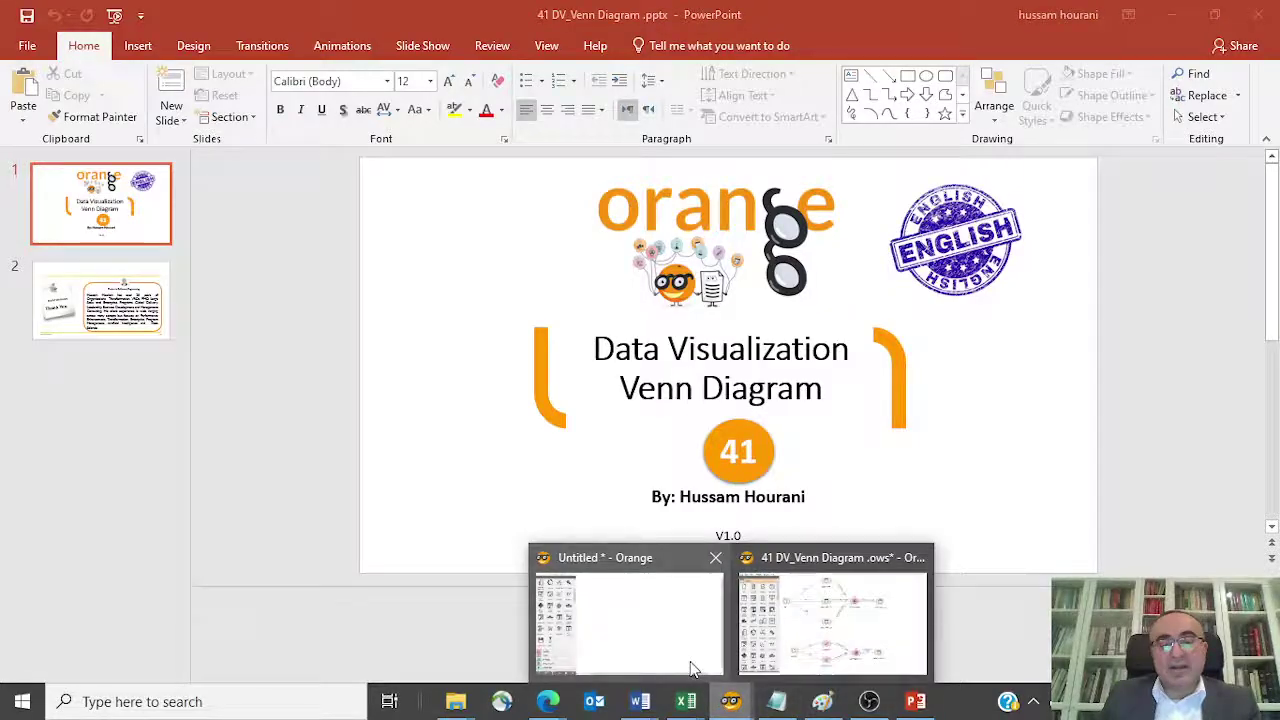
click(689, 660)
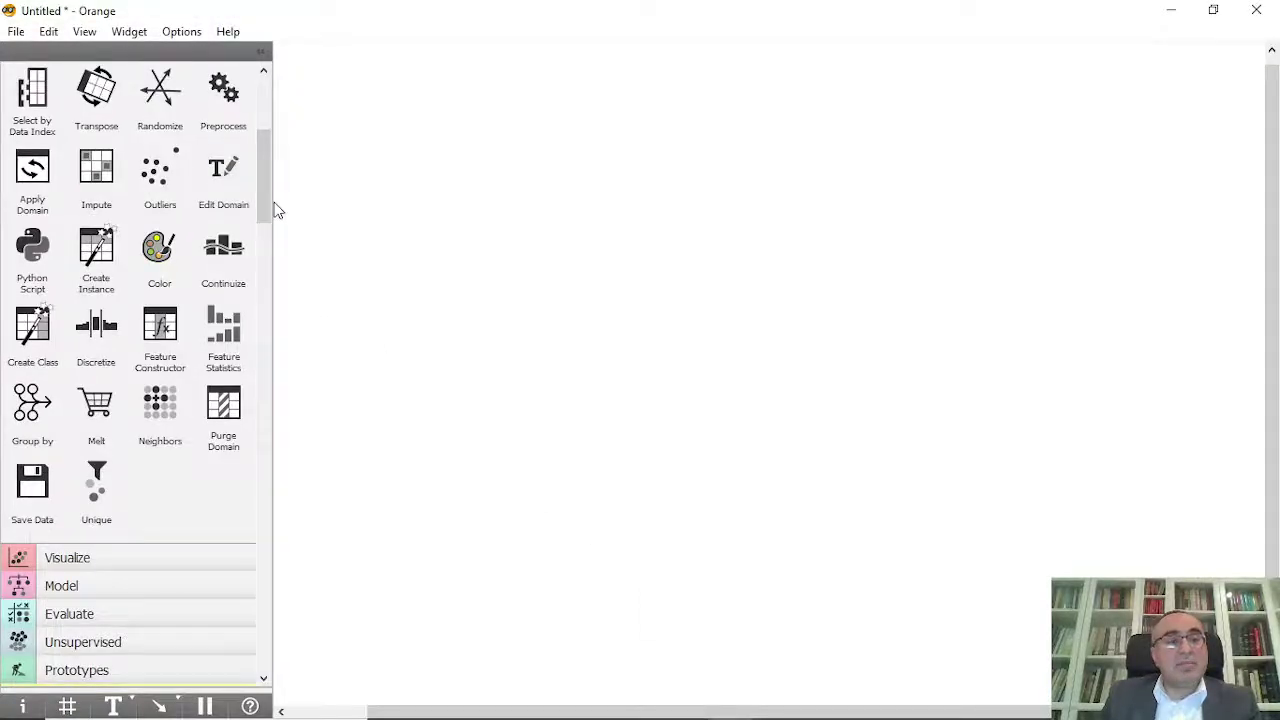
scroll(268, 150, up, 5)
drag(32, 118, 366, 195)
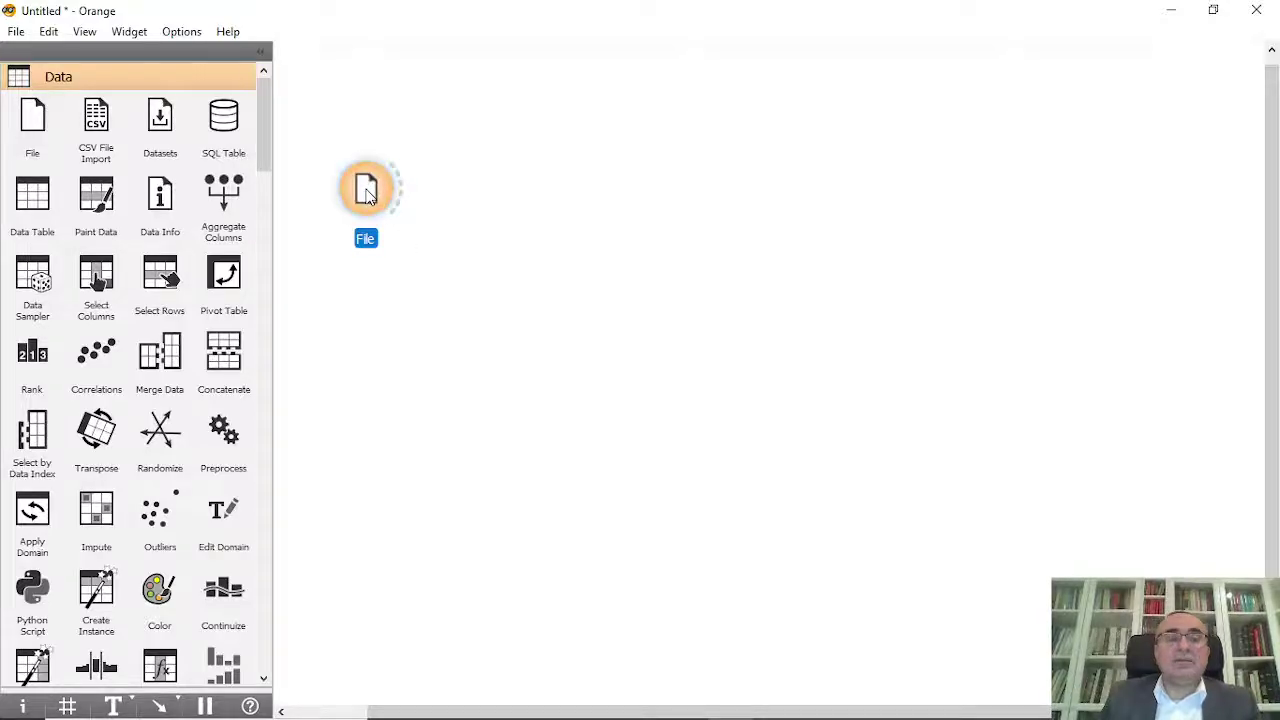
- In the File widget, change the iris column's role from target to feature and apply
double_click(383, 197)
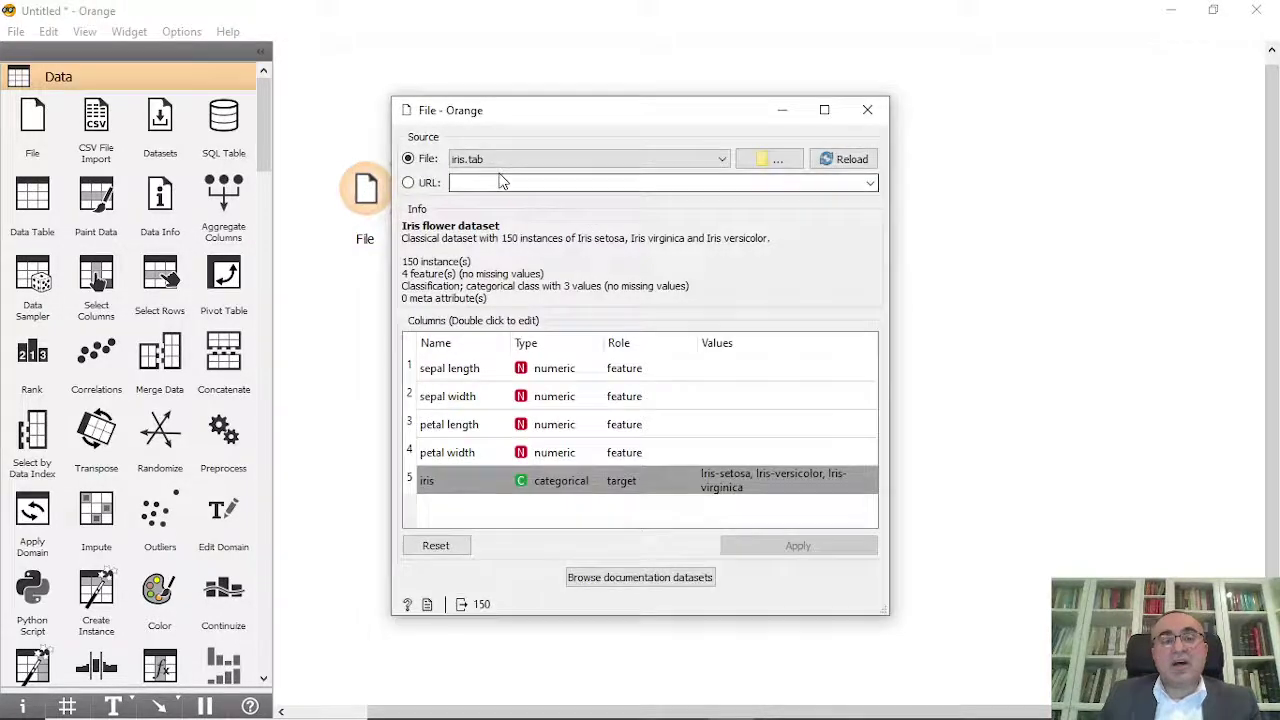
double_click(642, 485)
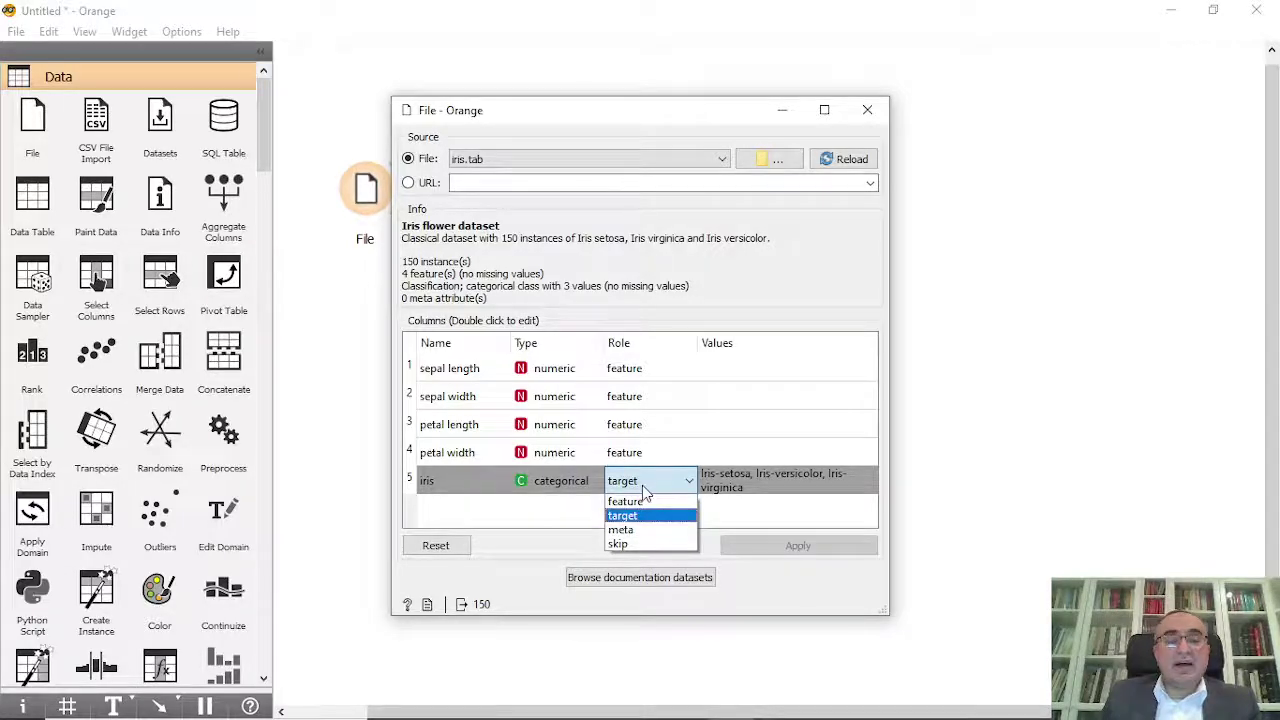
click(645, 505)
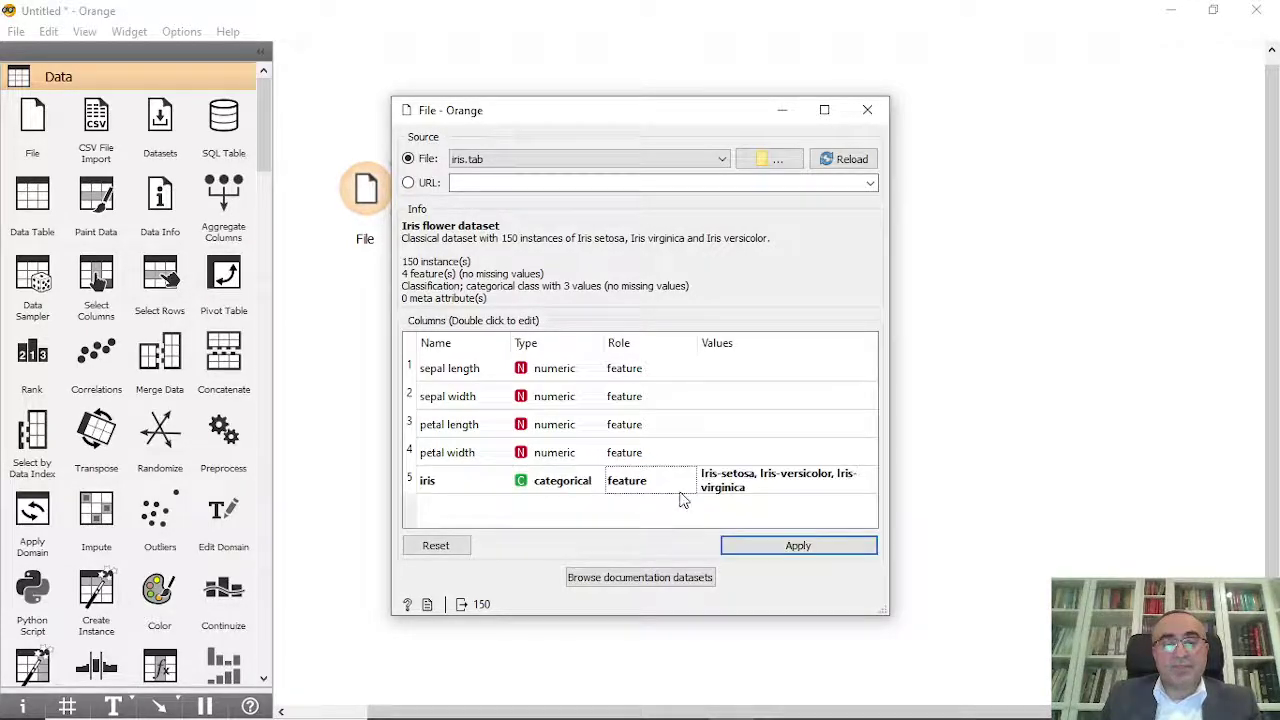
click(800, 546)
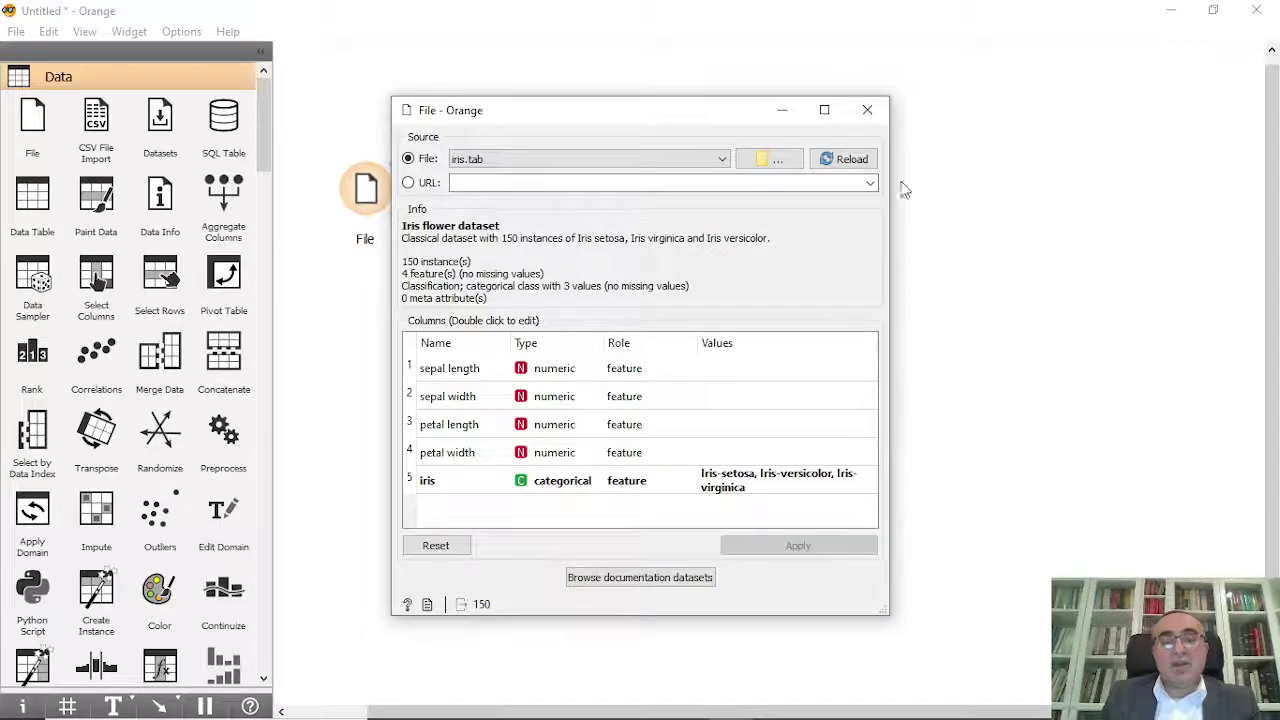
- Feed two Data Table widgets from the File widget's output
click(867, 111)
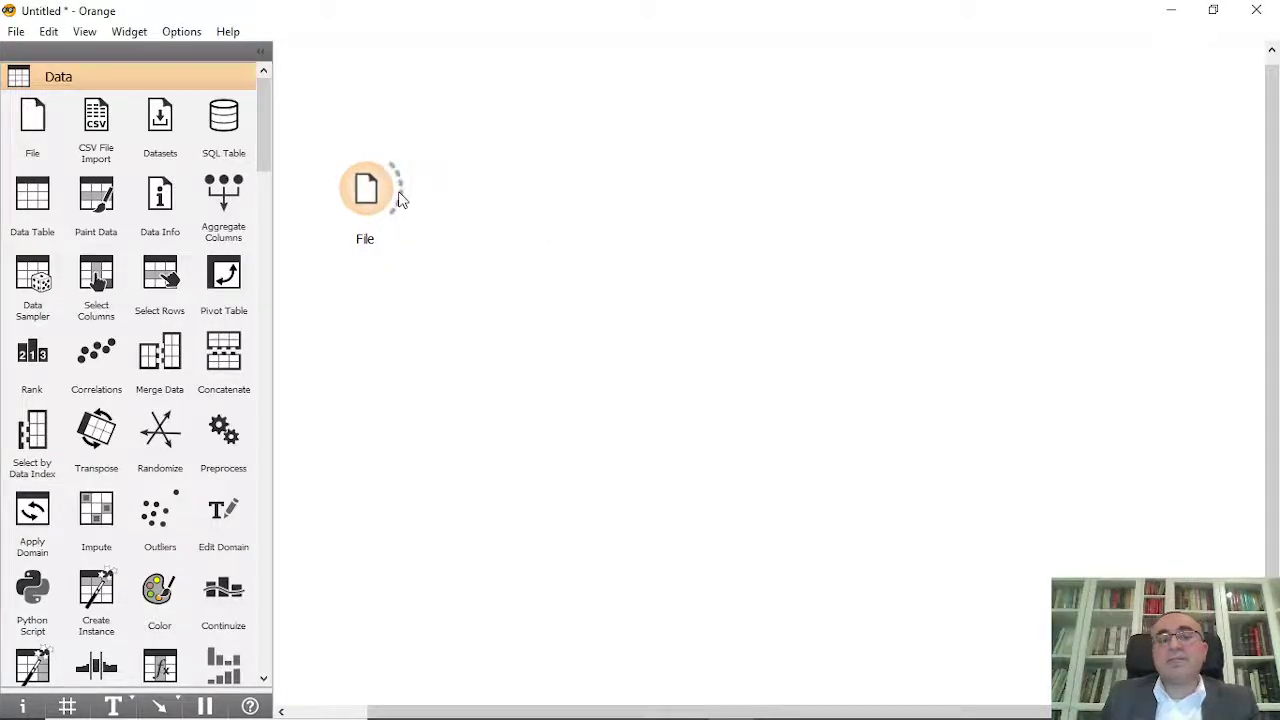
drag(426, 163, 547, 118)
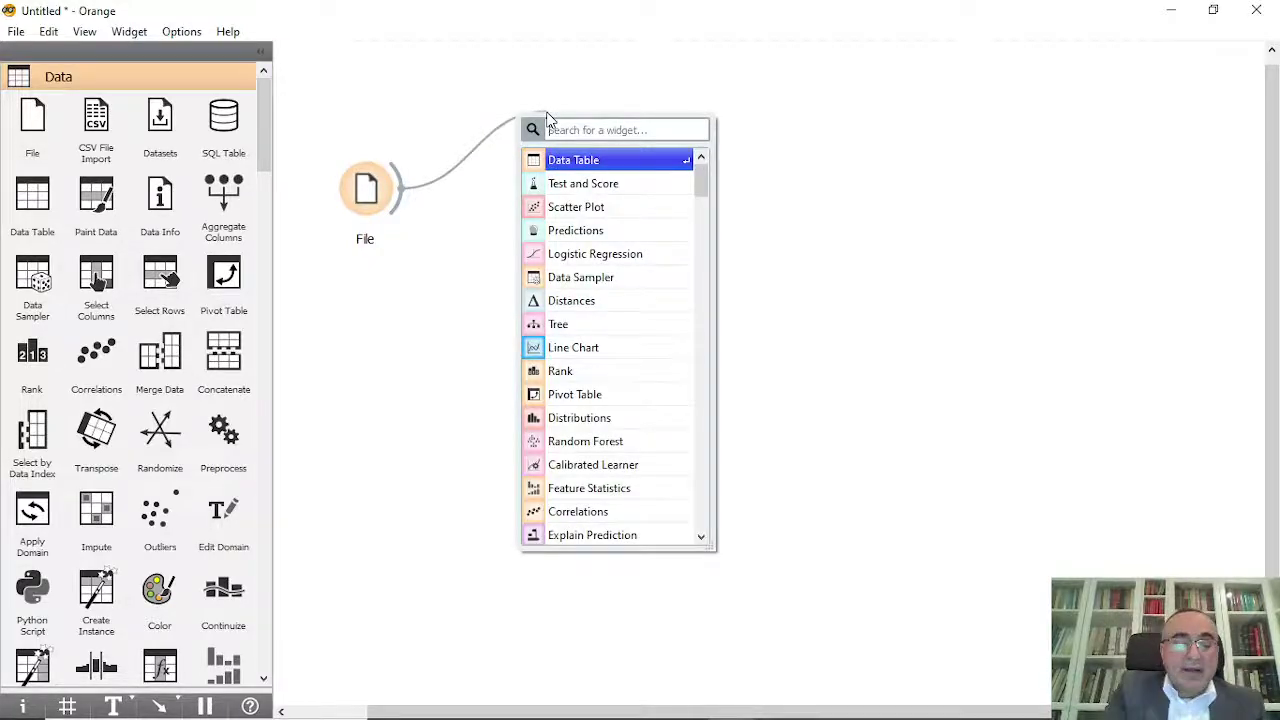
text(dat)
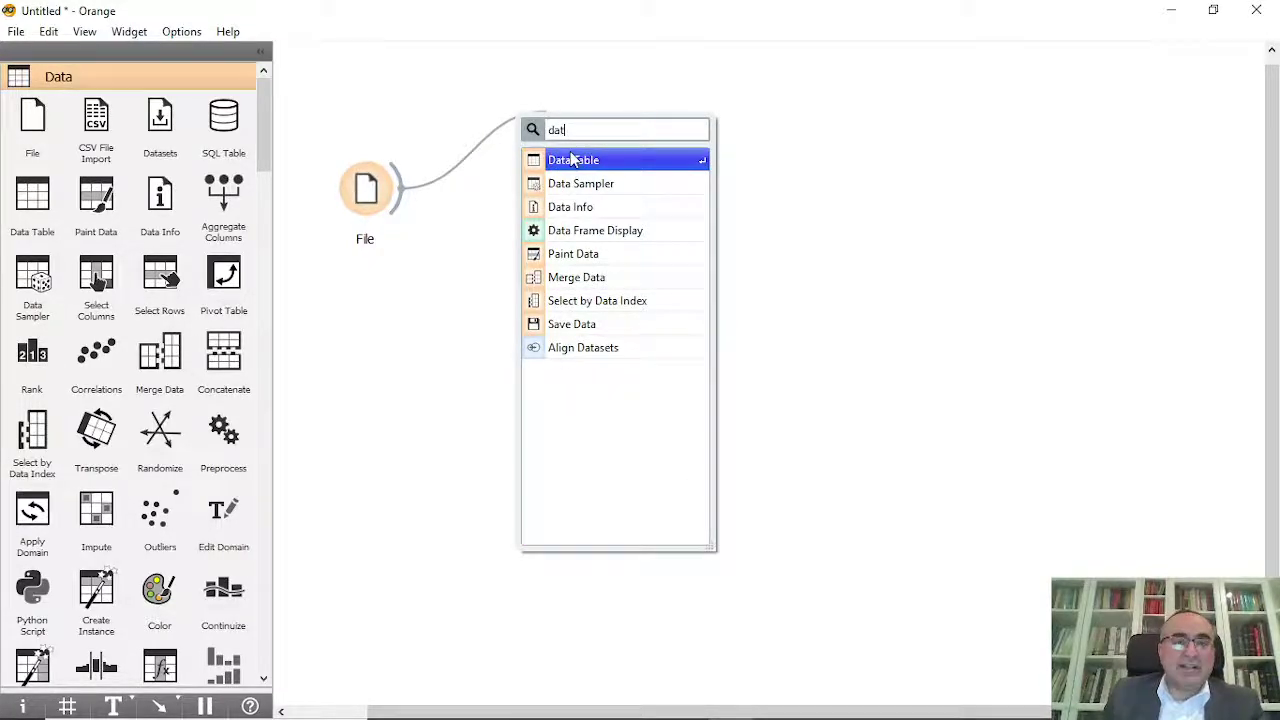
click(573, 162)
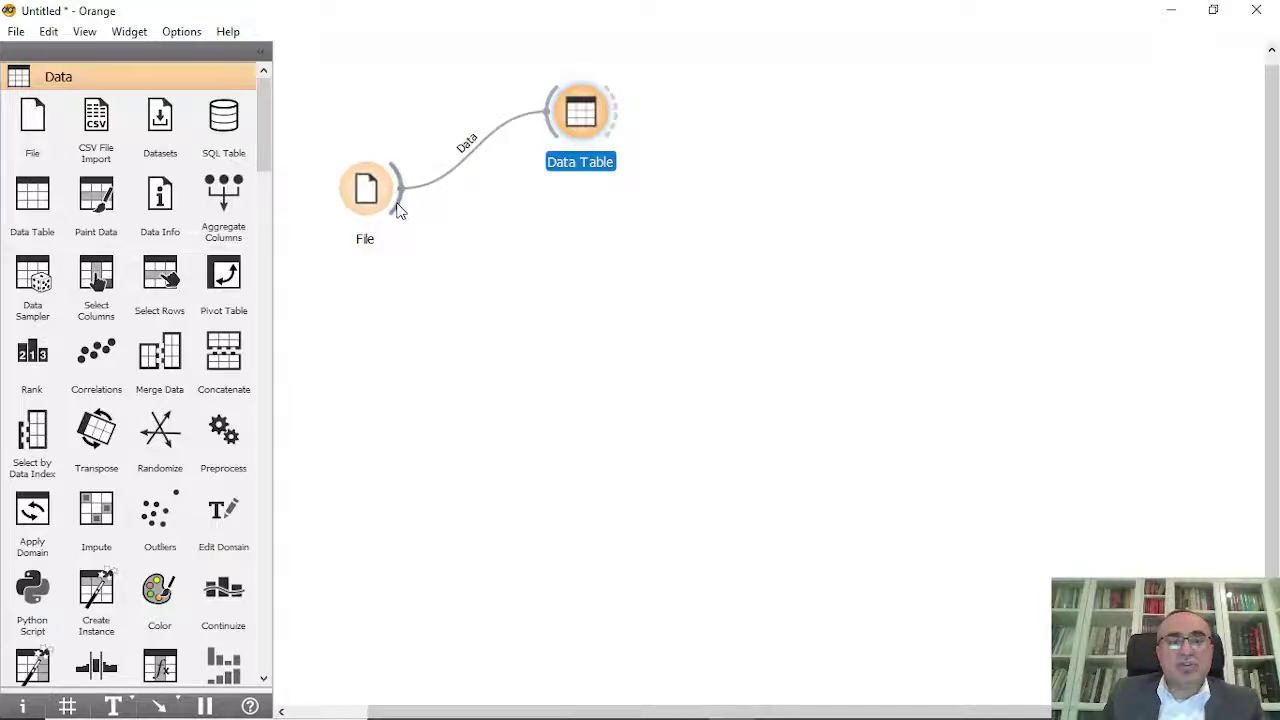
drag(397, 205, 562, 240)
text(dat)
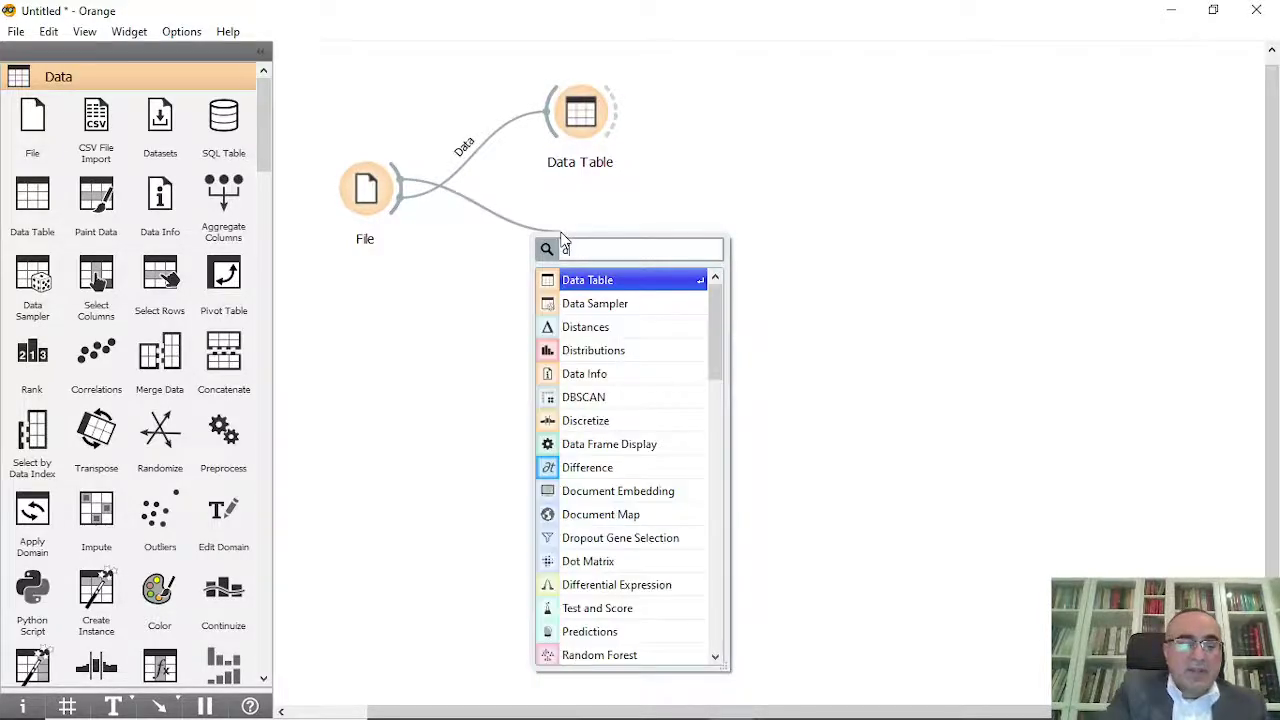
click(595, 280)
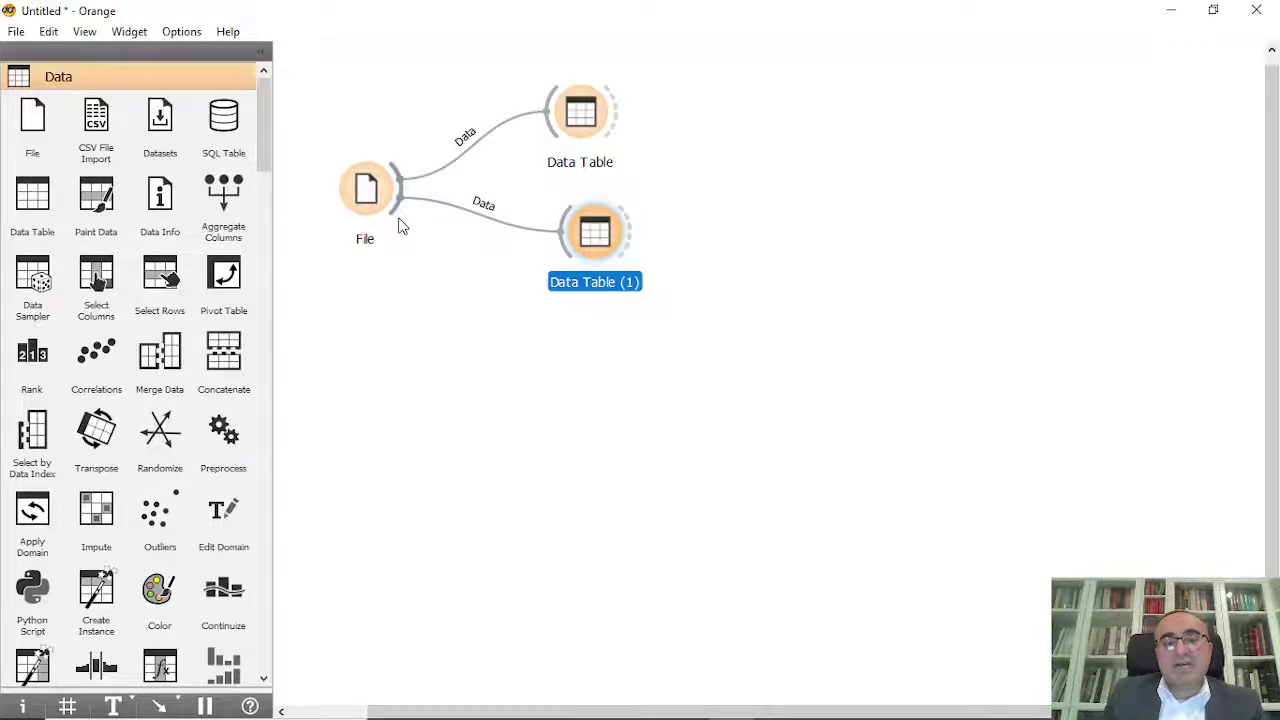
- Add a third Data Table fed by File and arrange the three tables in a vertical stack
drag(397, 214, 588, 356)
text(dat)
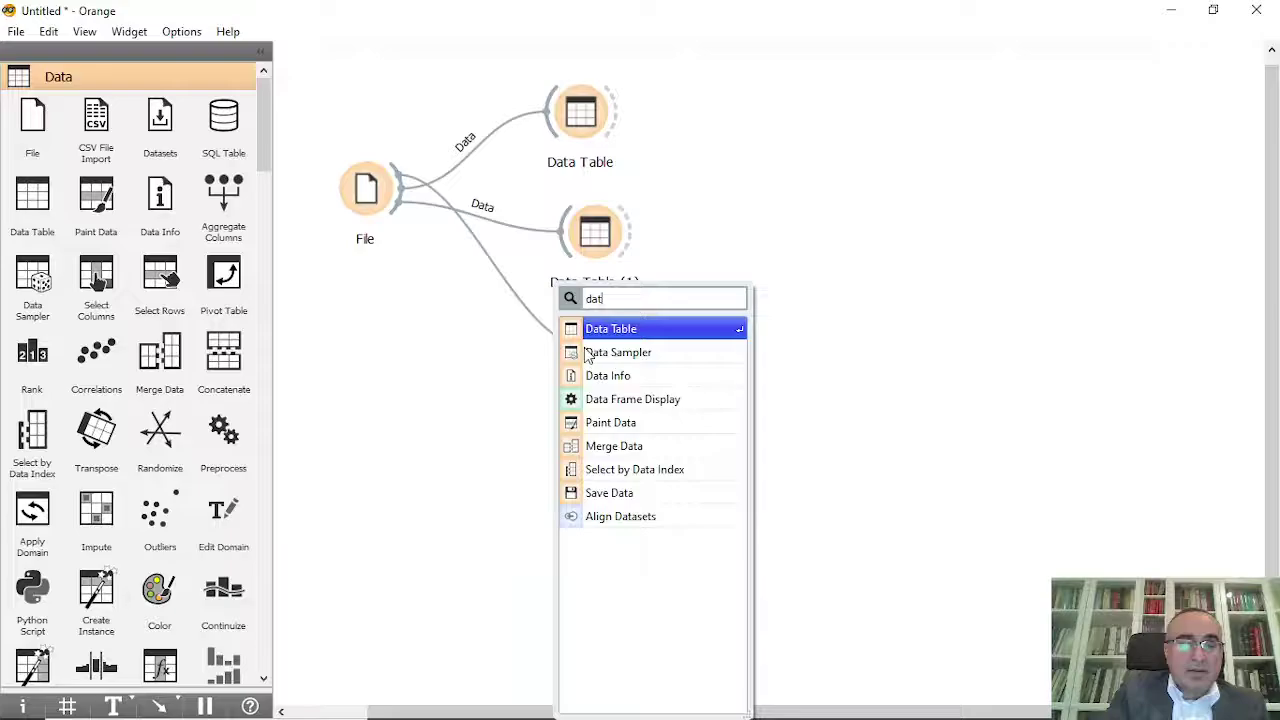
text(a)
click(647, 328)
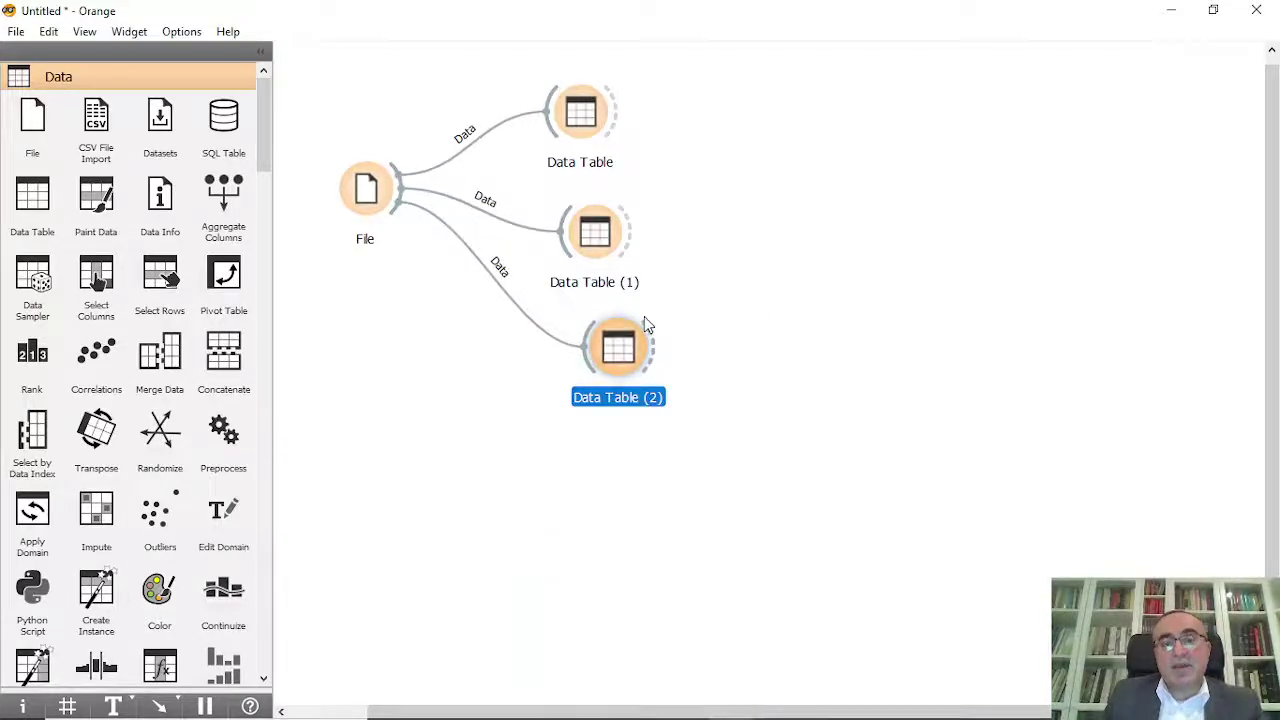
drag(567, 115, 597, 100)
drag(603, 242, 620, 230)
drag(618, 337, 621, 325)
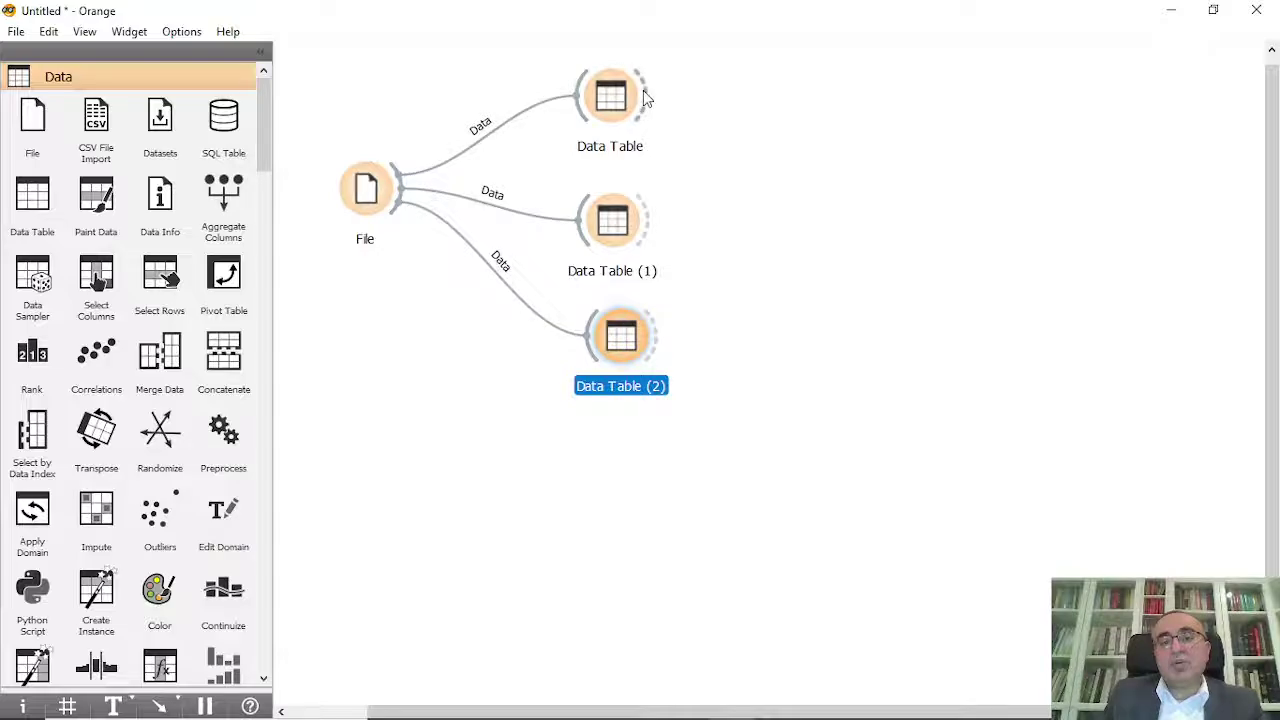
drag(645, 97, 808, 213)
- Add a Venn Diagram fed by Data Table, Data Table (1) and Data Table (2), with Data Table (3) on its output
text(ve)
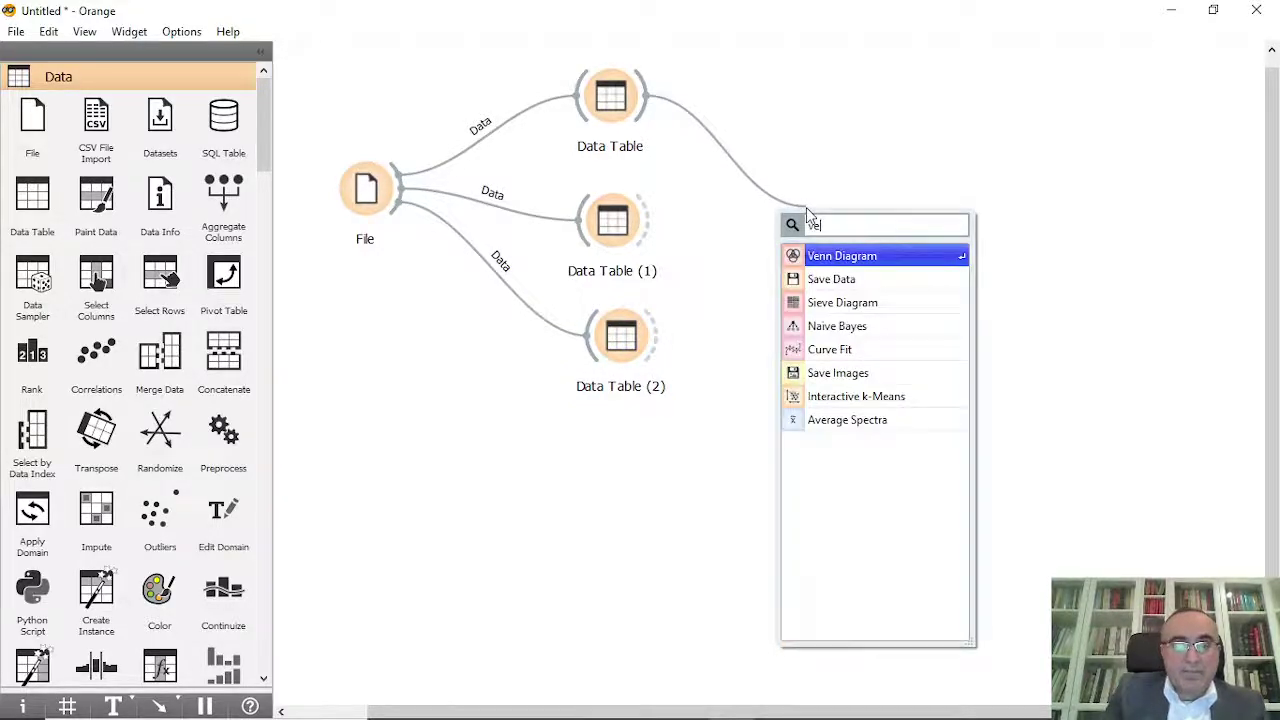
click(855, 262)
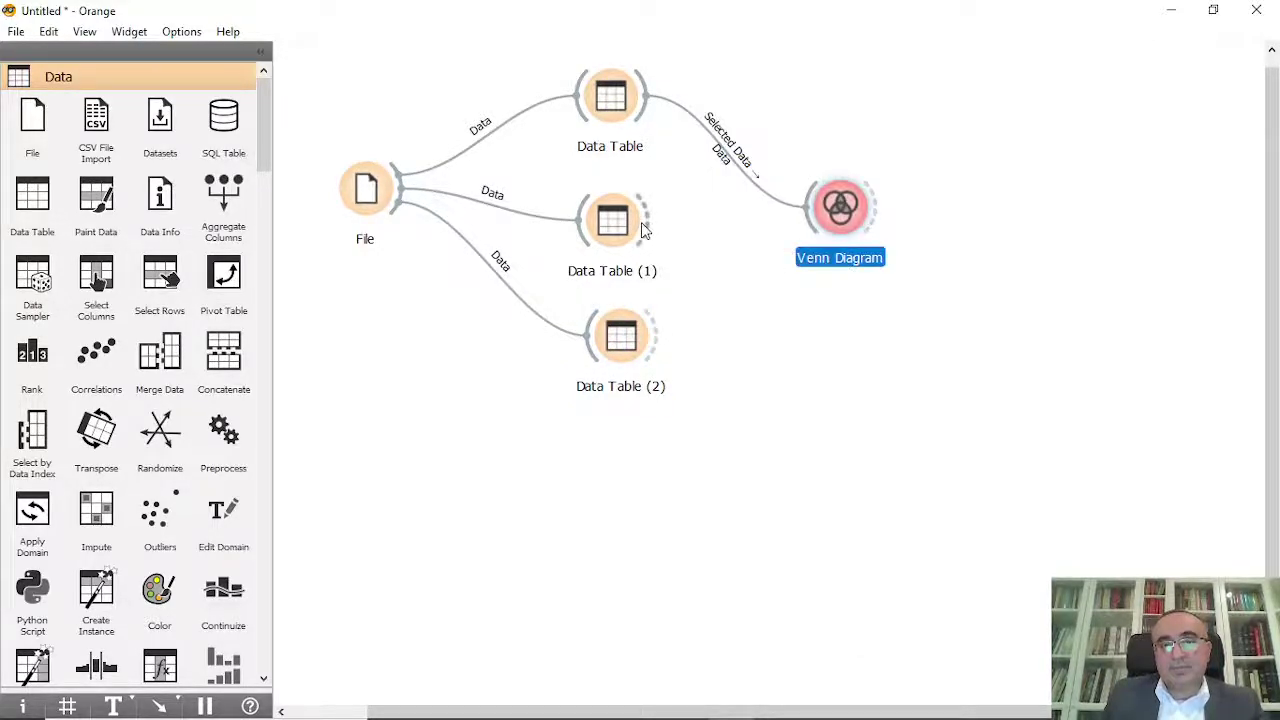
drag(645, 220, 813, 230)
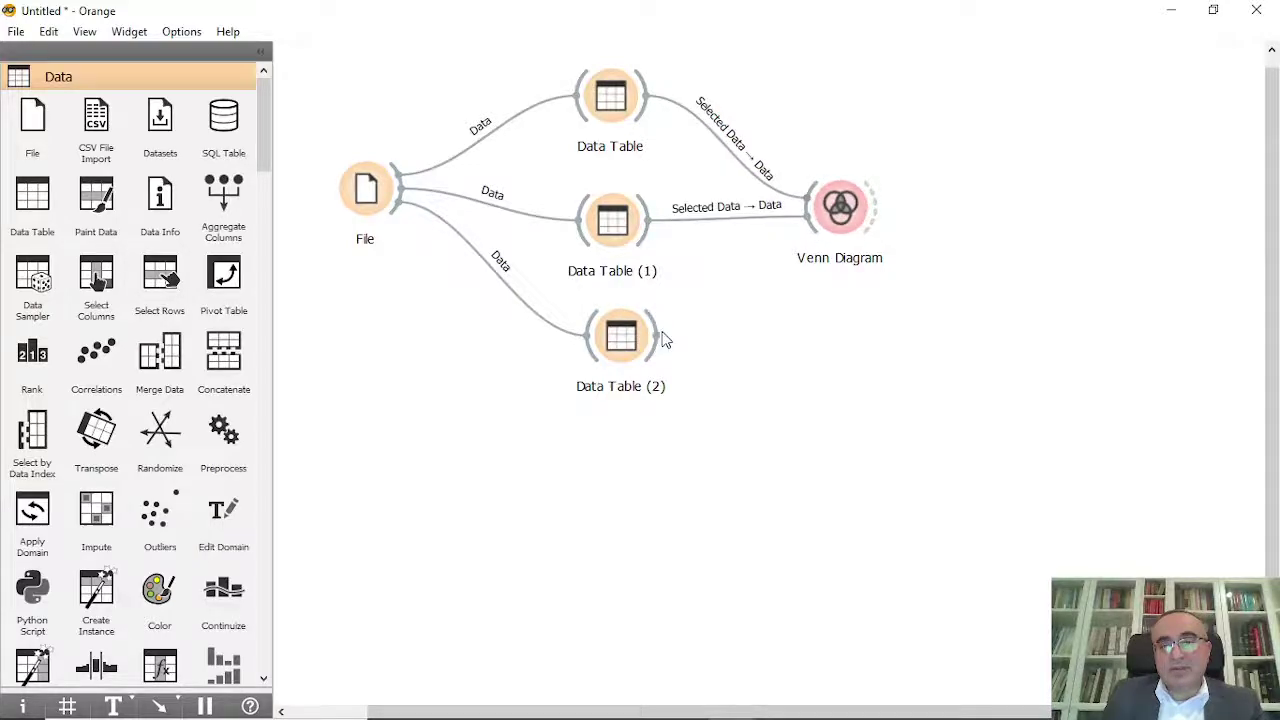
drag(664, 340, 1031, 201)
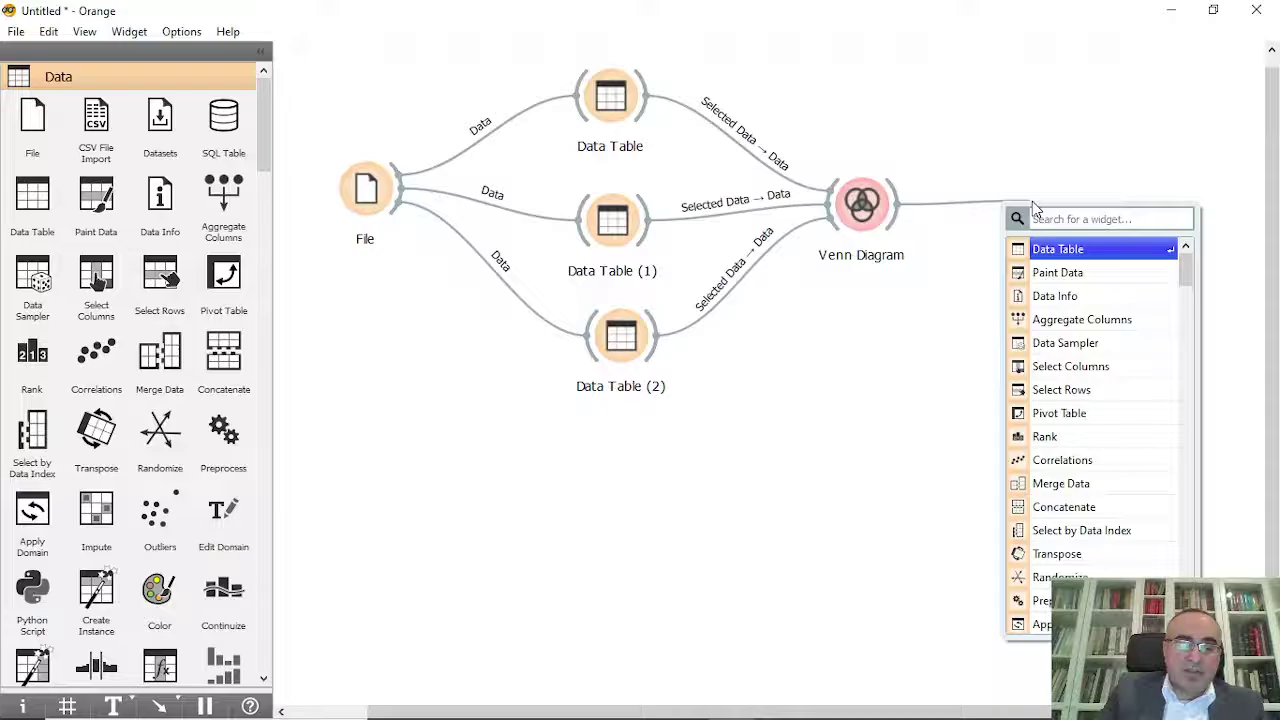
text(data)
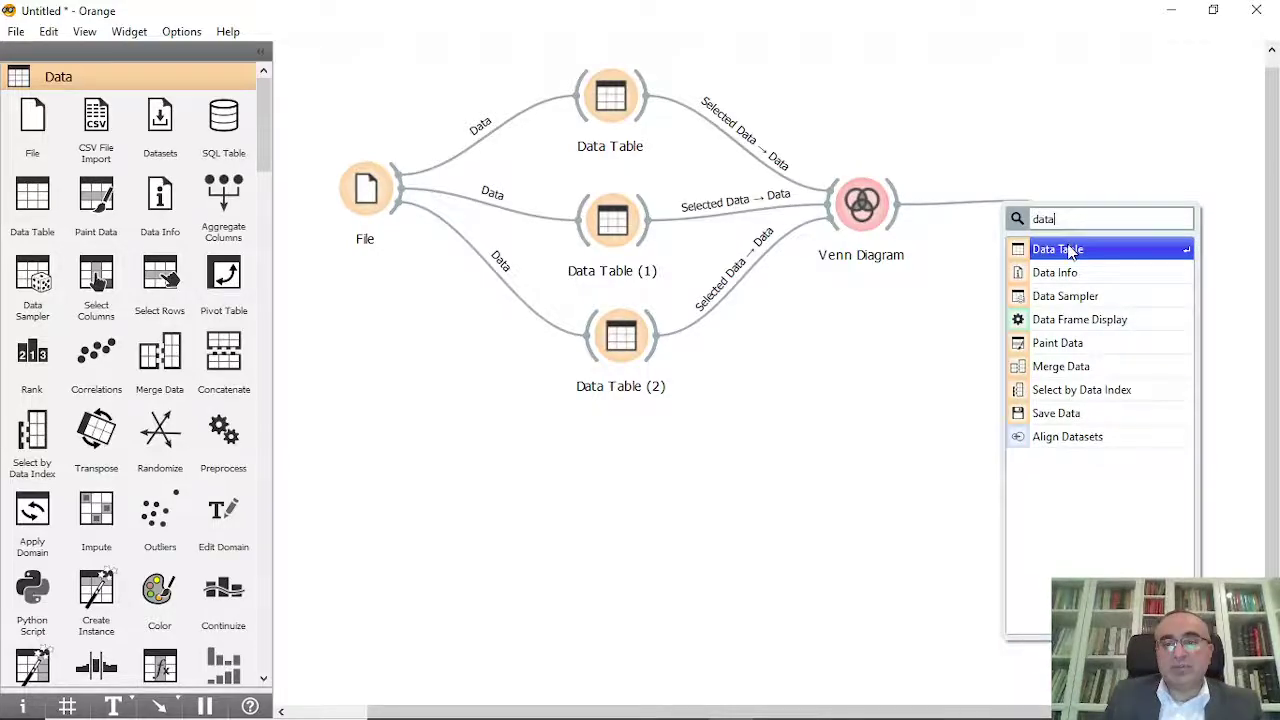
click(1070, 252)
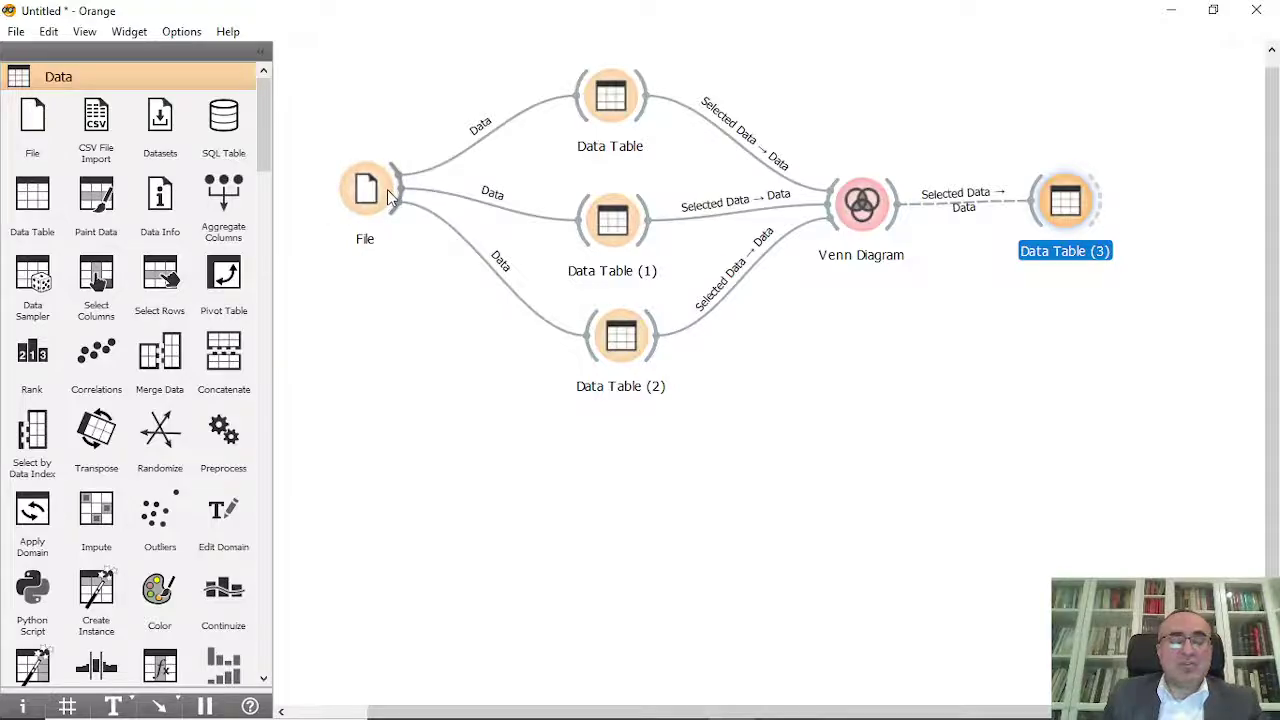
- Select rows 1–13, rows 4–16, and 41 rows ending at row 48 in the three Data Tables
double_click(614, 103)
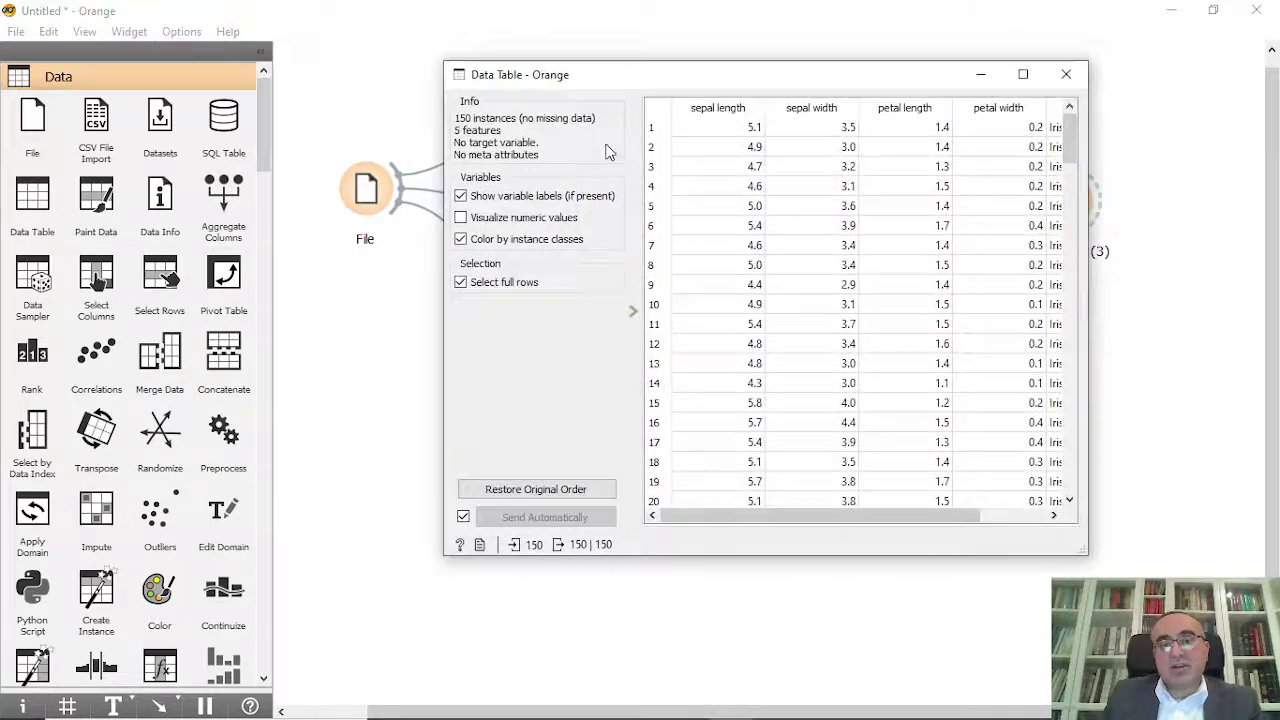
drag(700, 130, 750, 363)
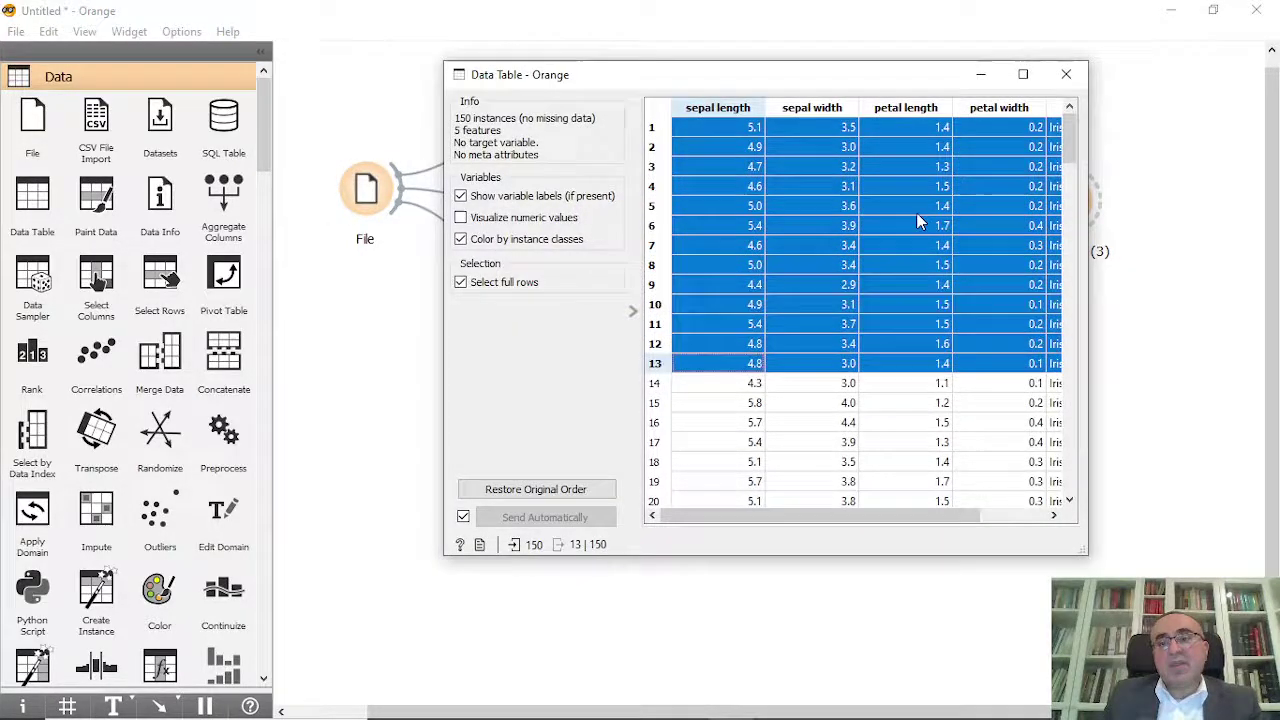
click(1066, 74)
click(620, 228)
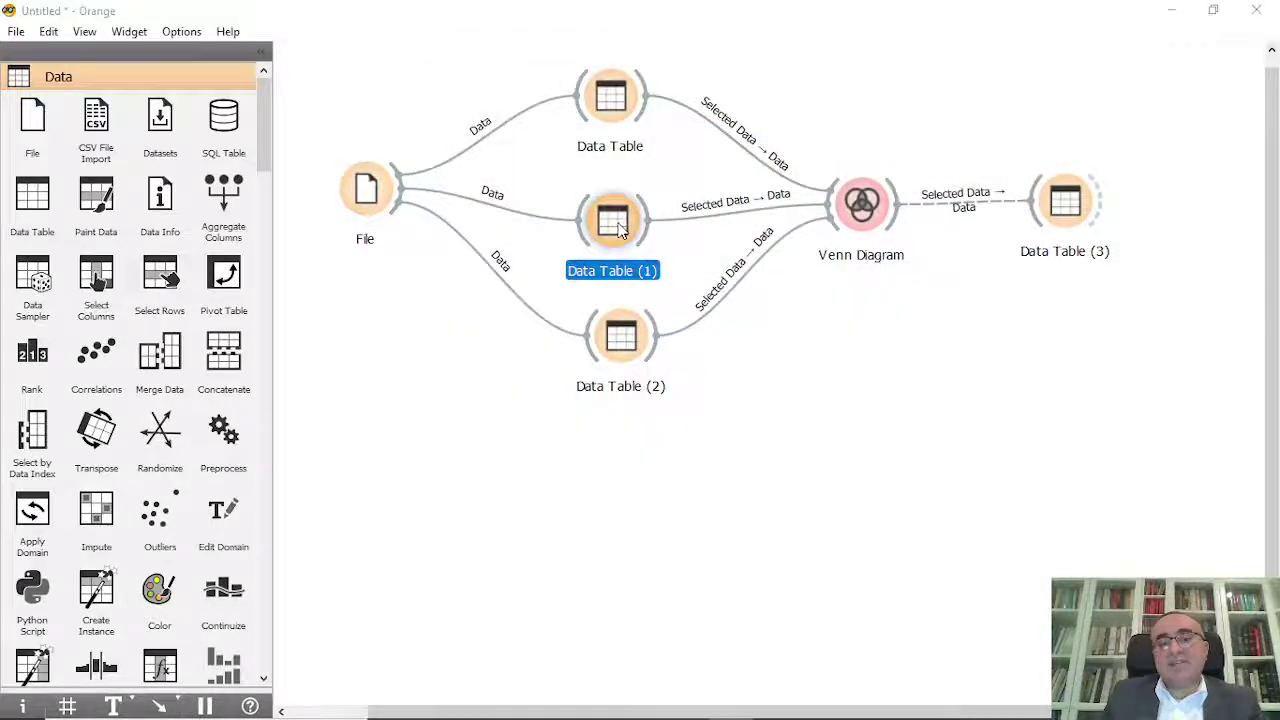
double_click(620, 228)
drag(815, 186, 834, 425)
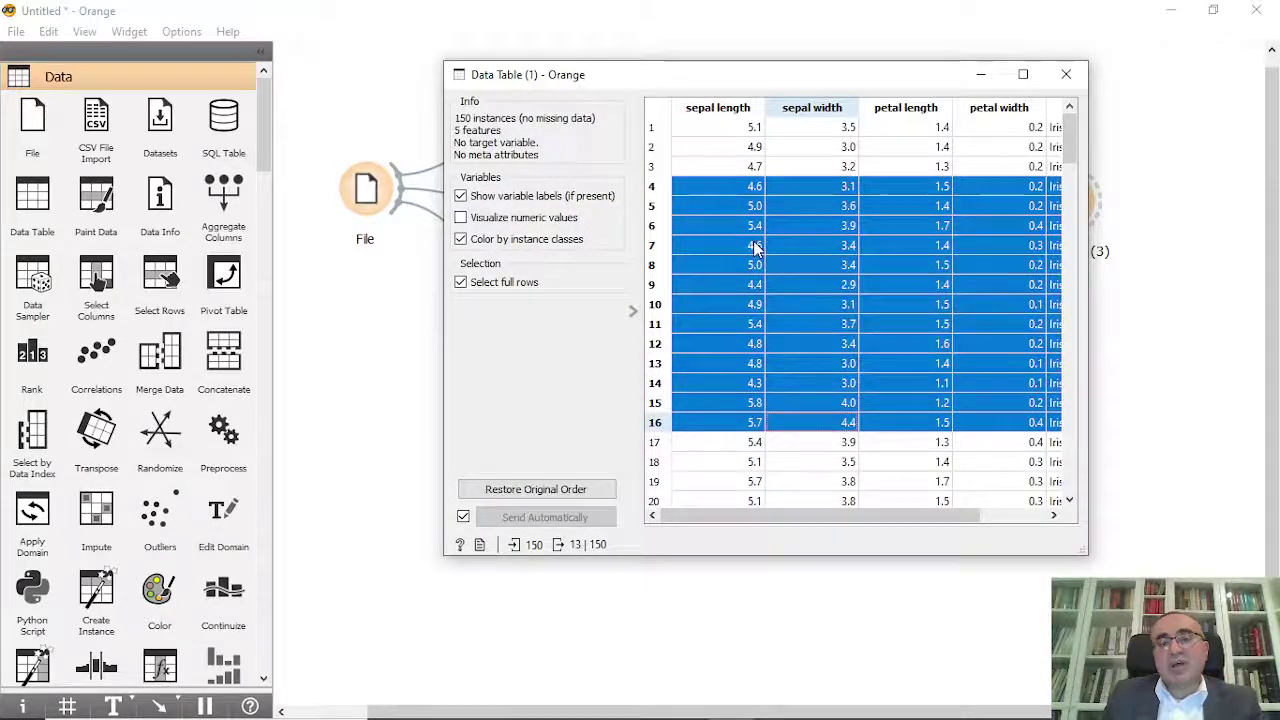
click(1066, 74)
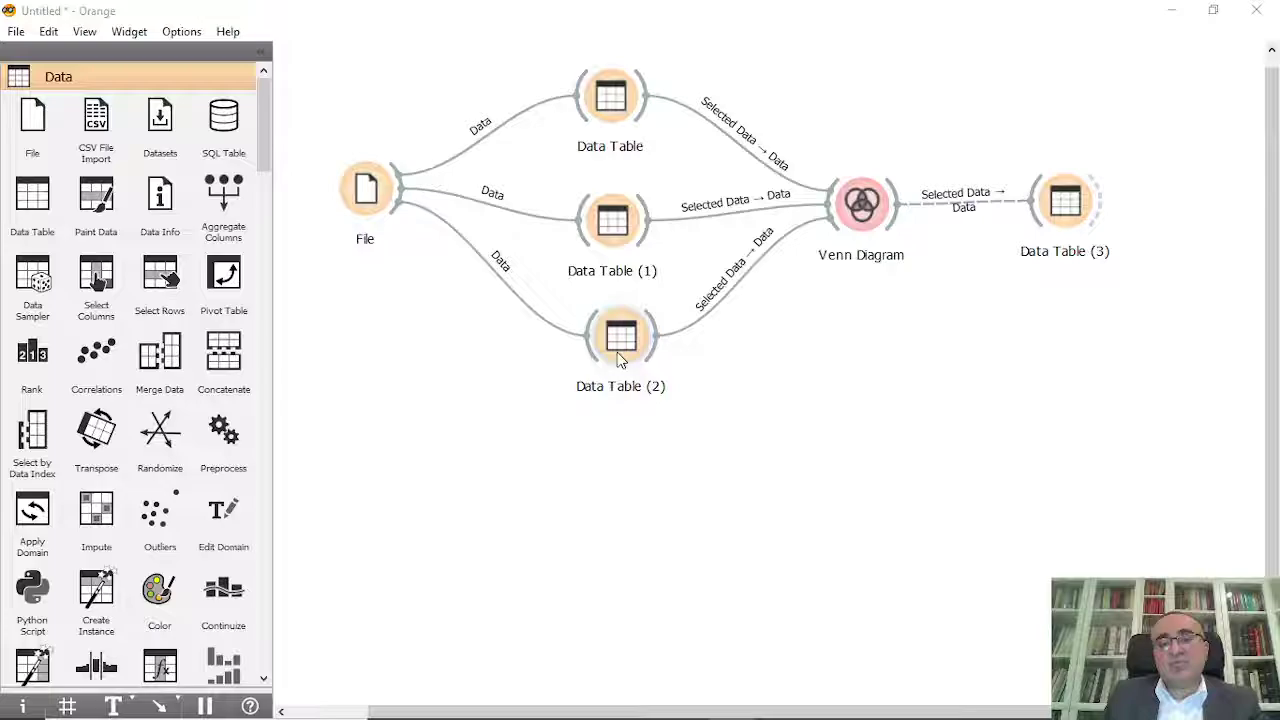
double_click(620, 340)
drag(806, 286, 882, 512)
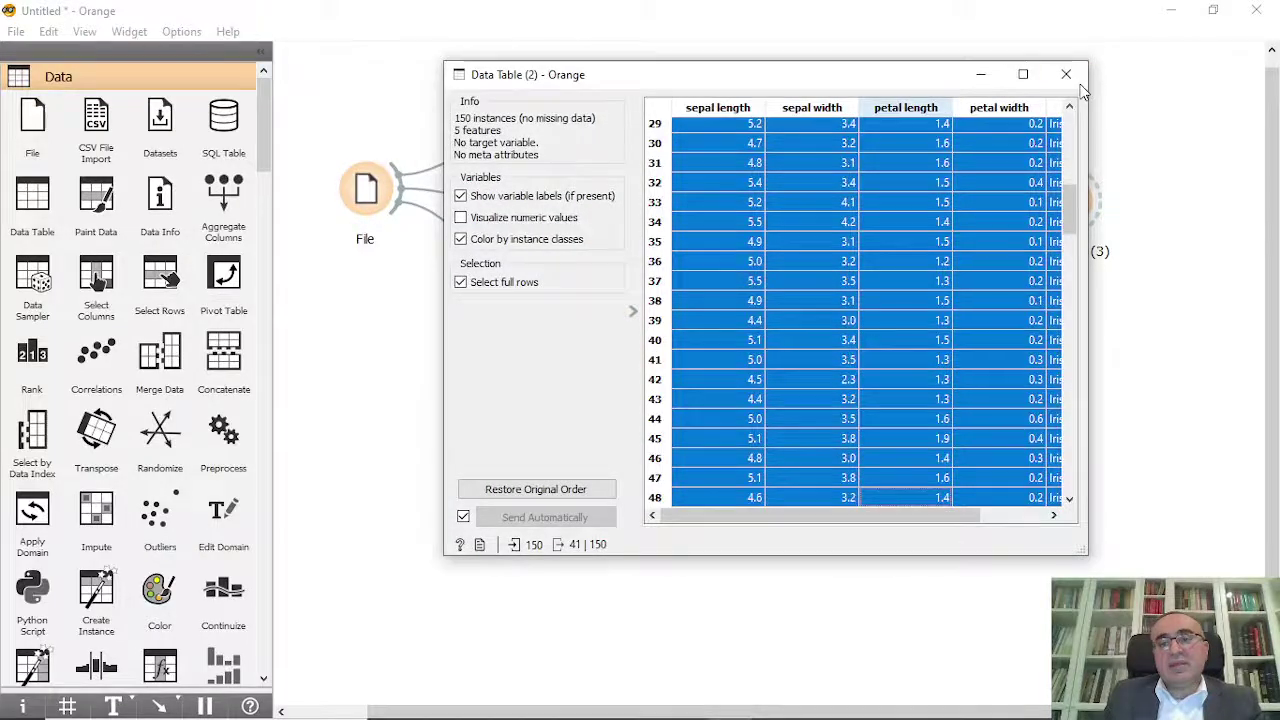
click(1068, 76)
double_click(861, 210)
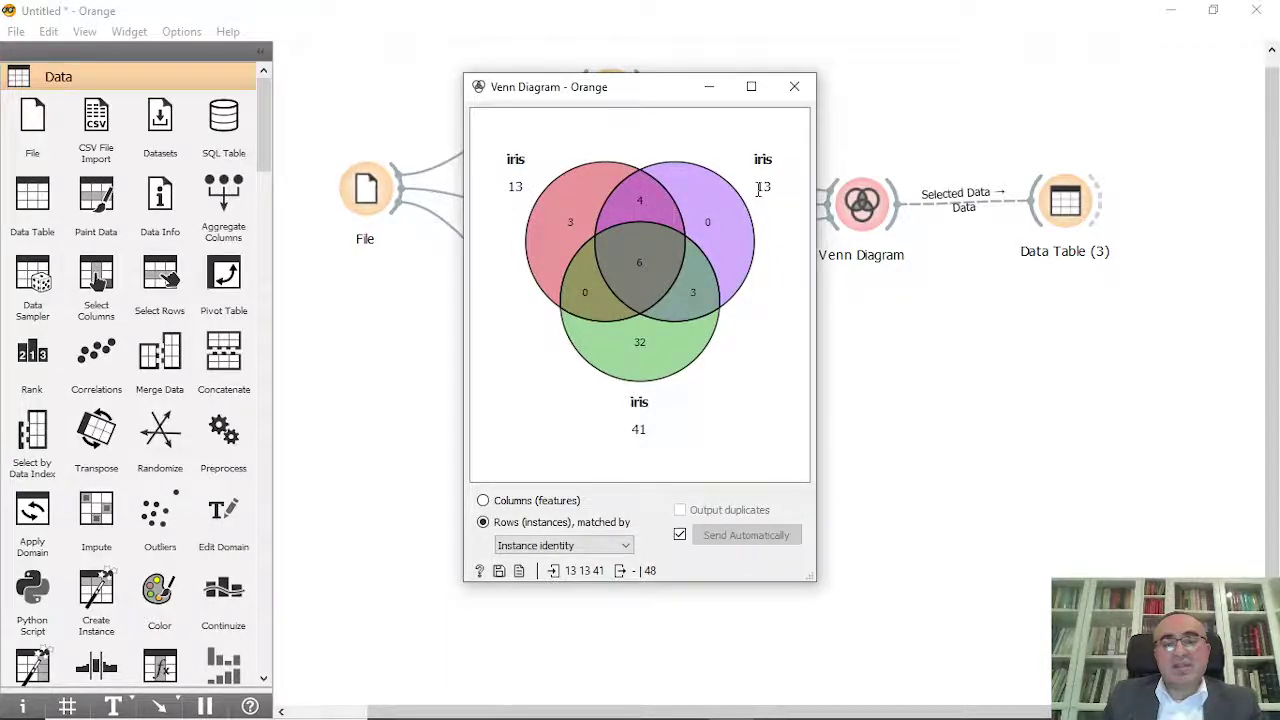
- Select the Venn's central 6-instance overlap and check those 6 rows in Data Table (3)
click(568, 224)
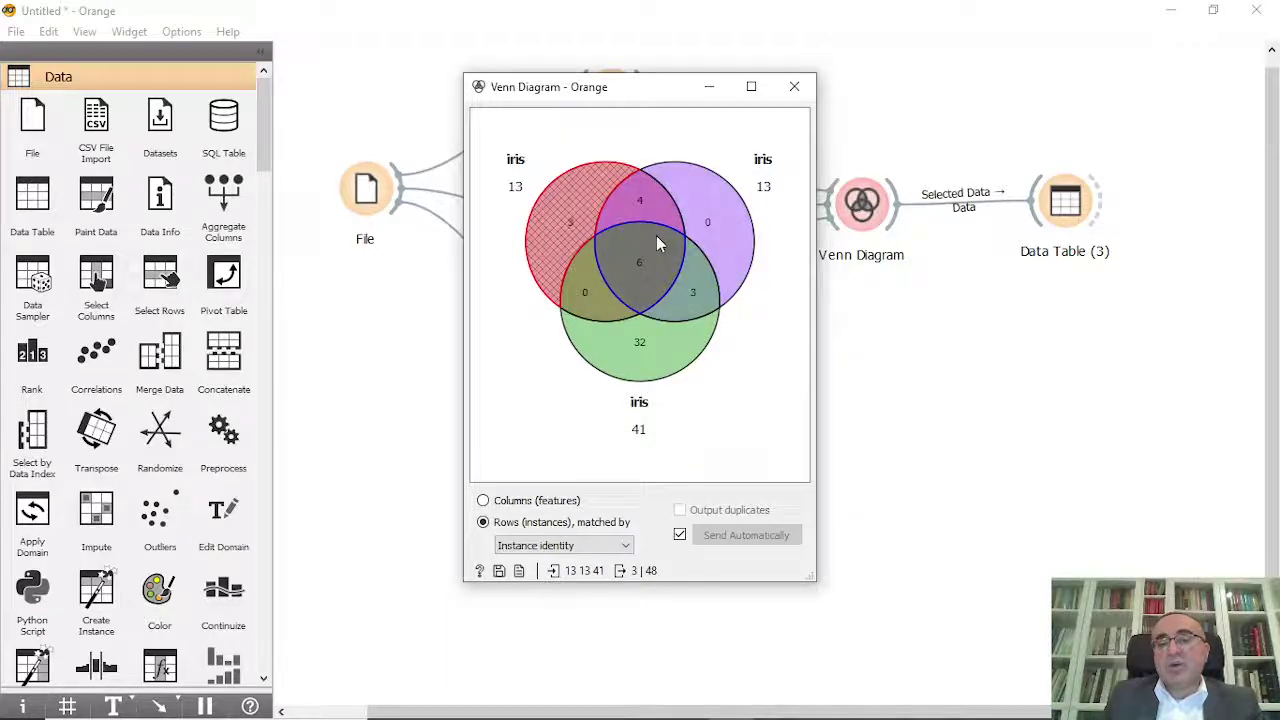
click(647, 272)
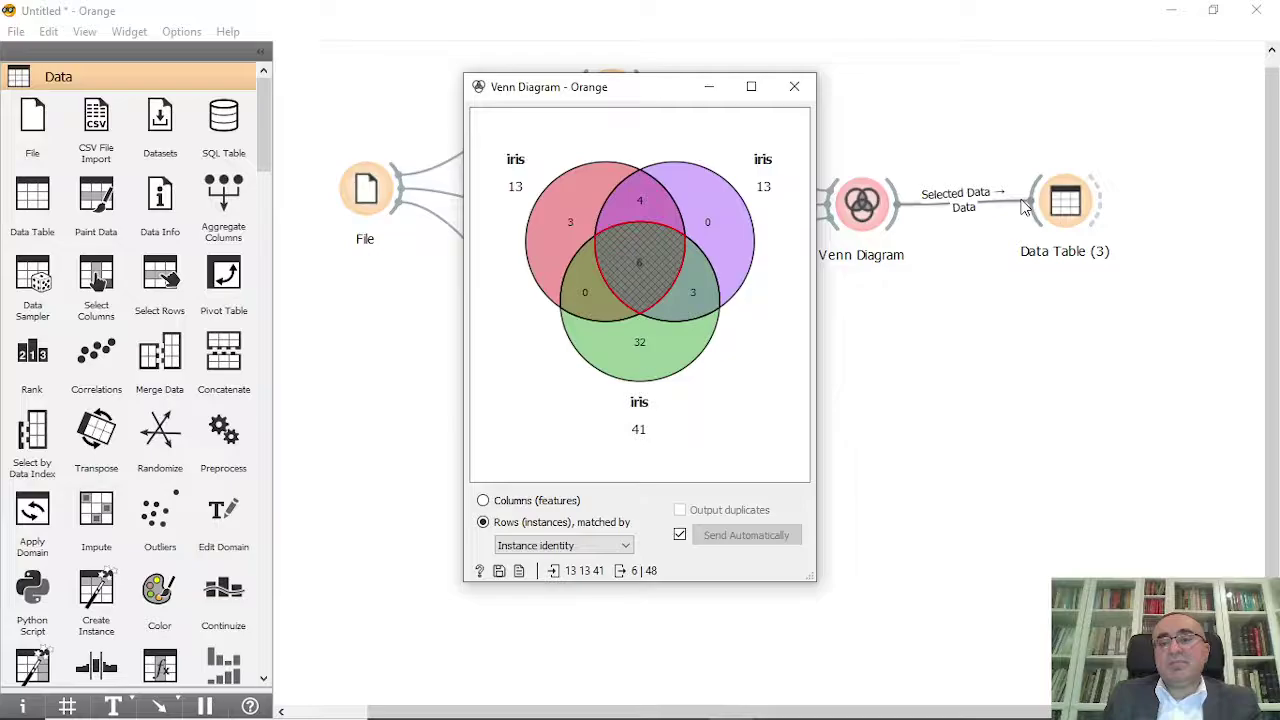
click(1065, 200)
double_click(1065, 200)
drag(829, 128, 831, 228)
click(907, 264)
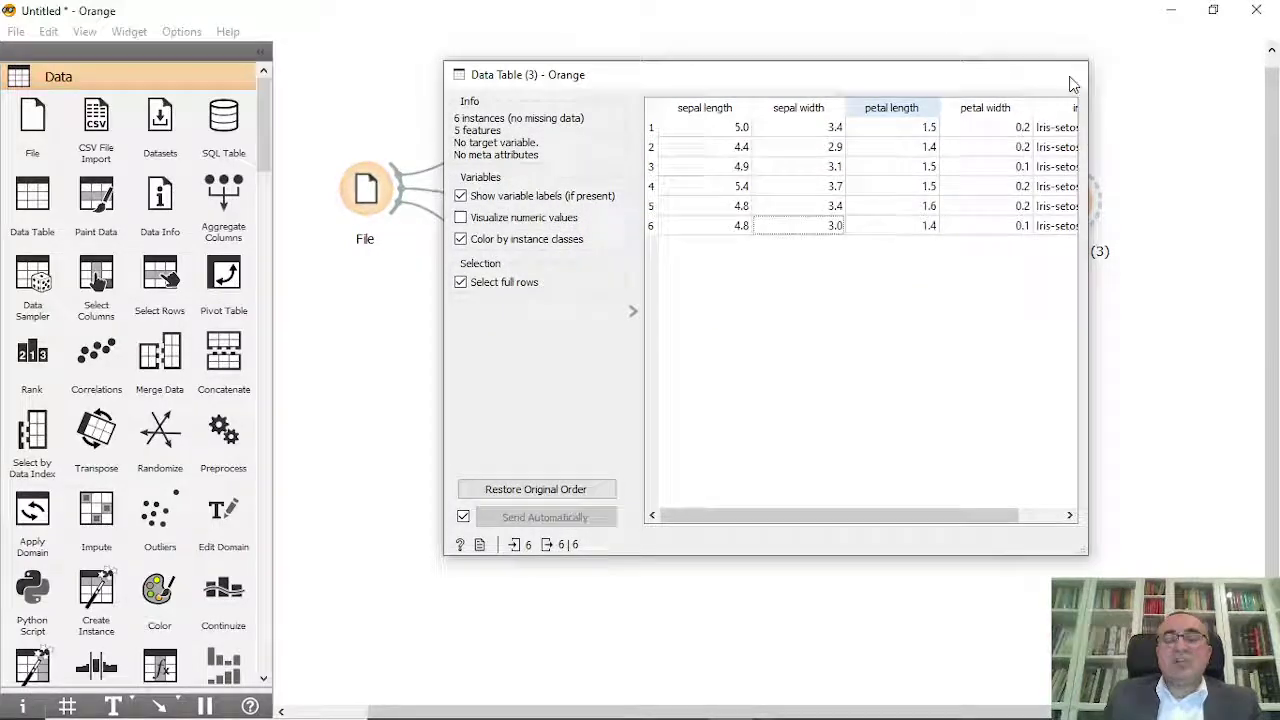
click(1066, 74)
double_click(862, 210)
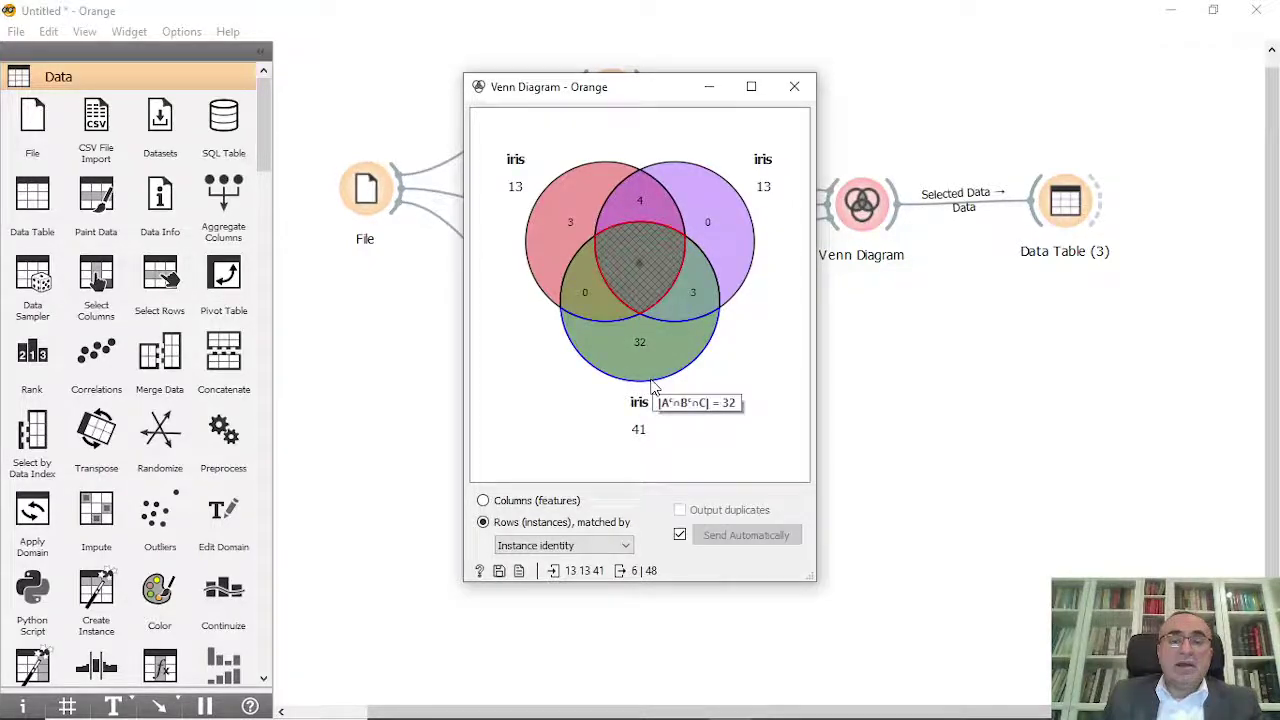
- Remove Data Table (2) and its links from the workflow
click(795, 89)
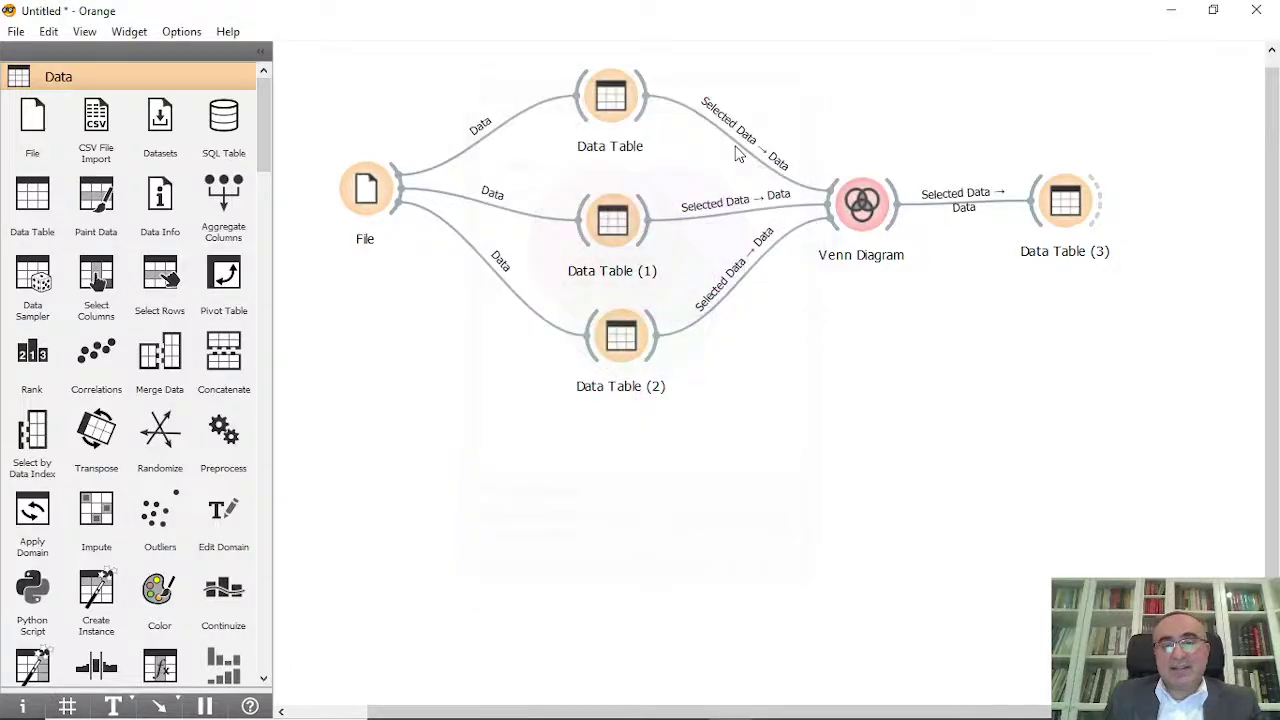
click(643, 343)
key(Delete)
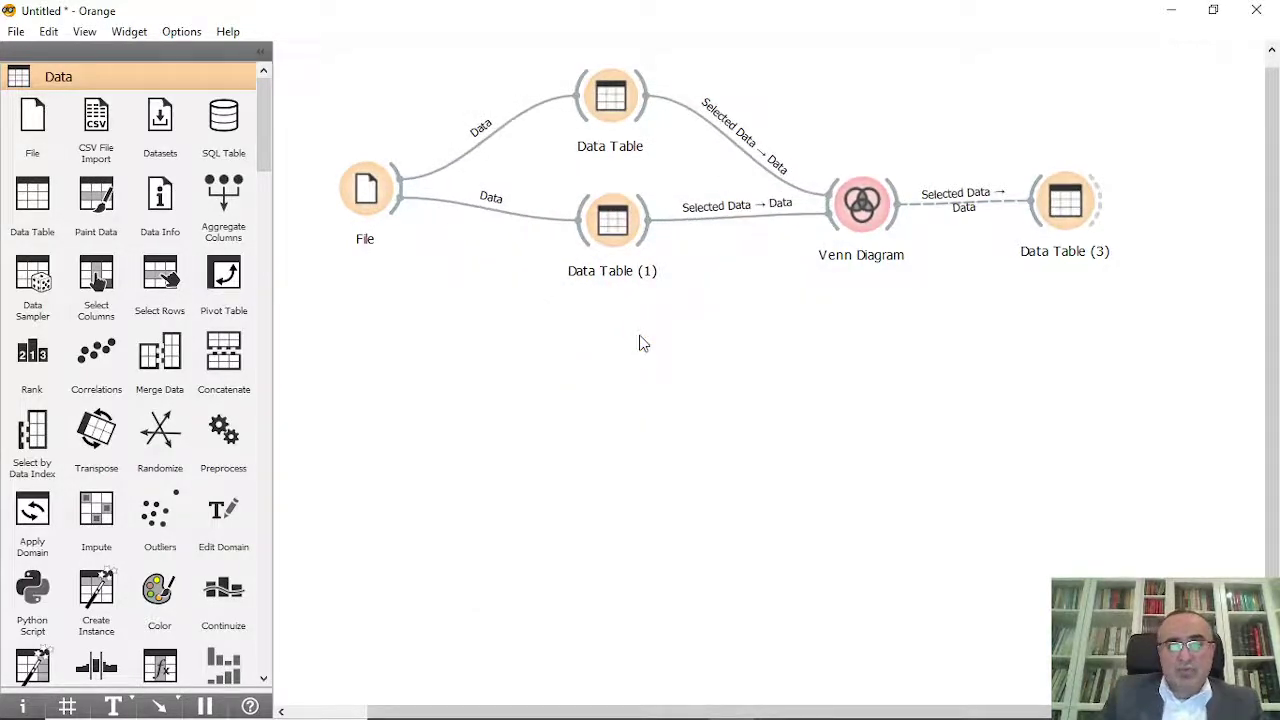
- Select the 10-row overlap of the two remaining Venn circles and view it in Data Table (3)
double_click(861, 204)
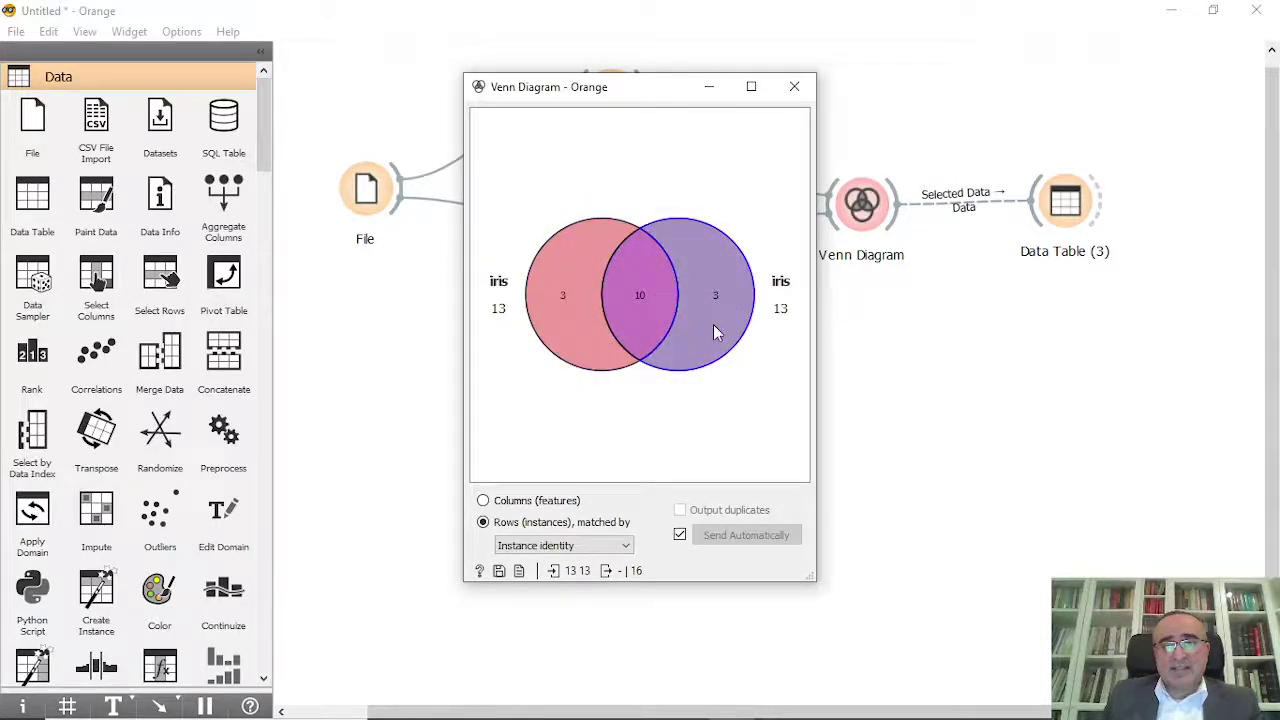
click(629, 299)
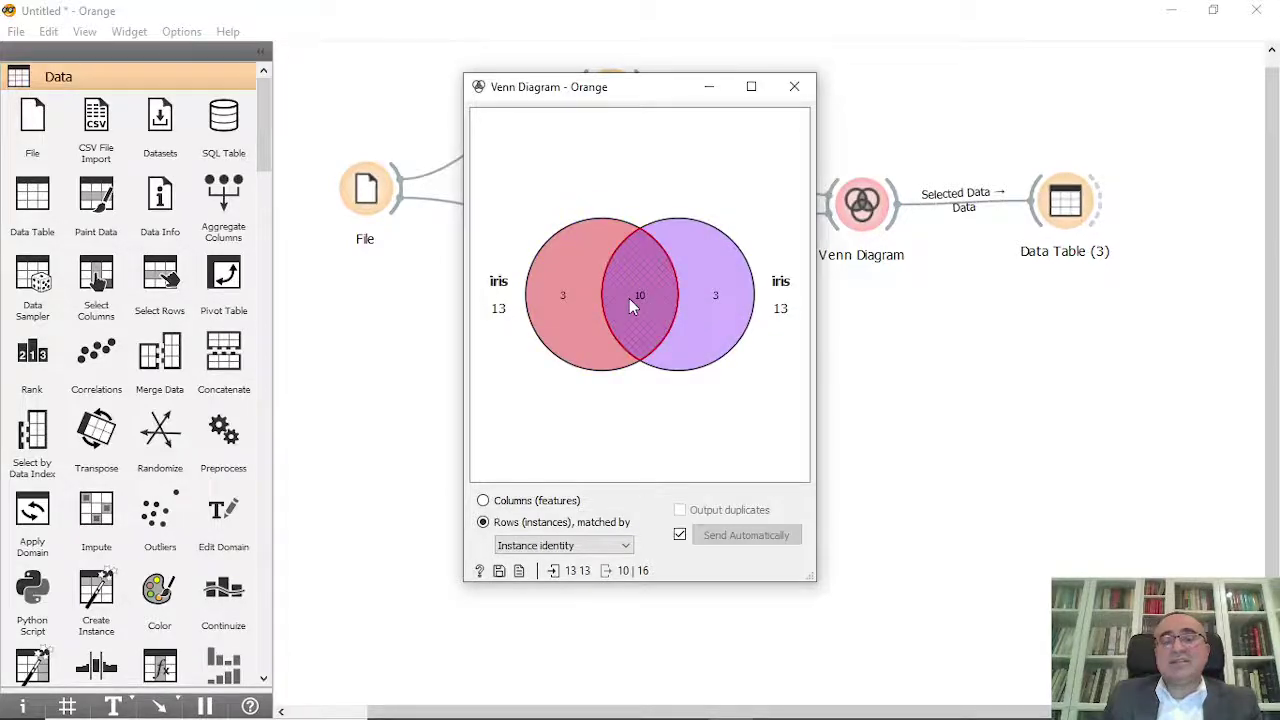
double_click(1075, 203)
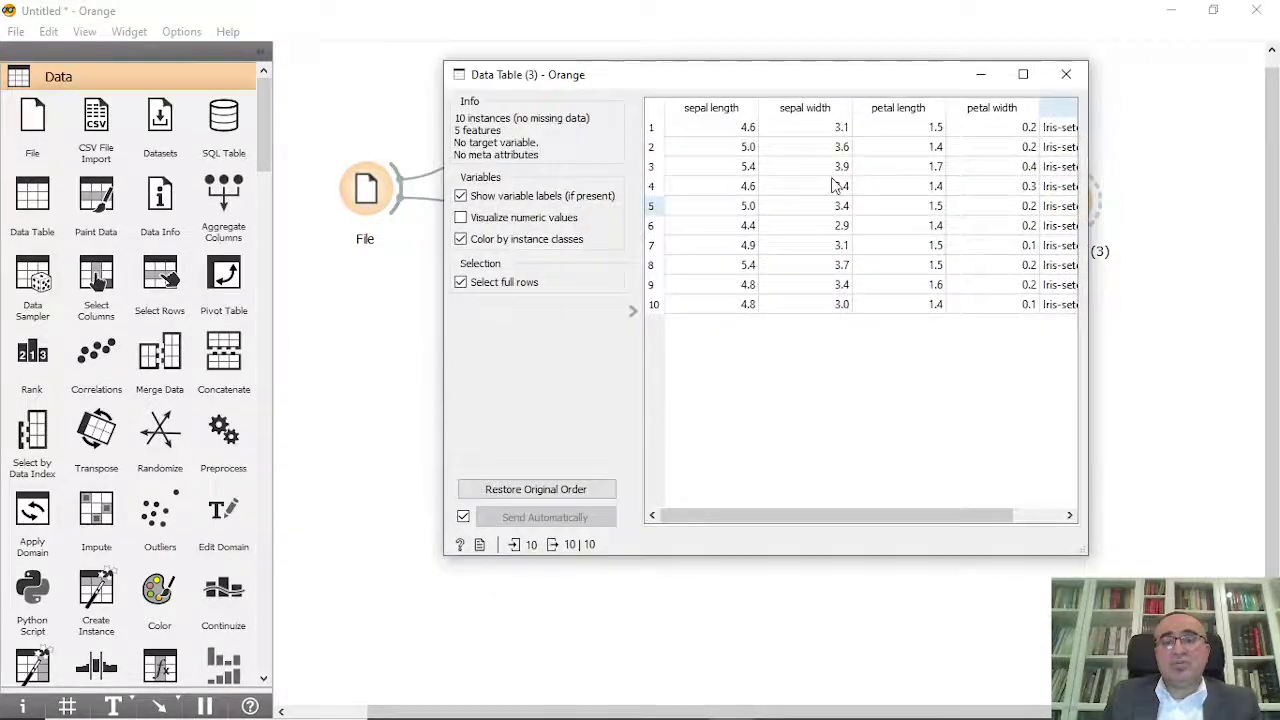
- Add a second File widget, File (1), loading iris.tab, lower on the canvas
click(1066, 74)
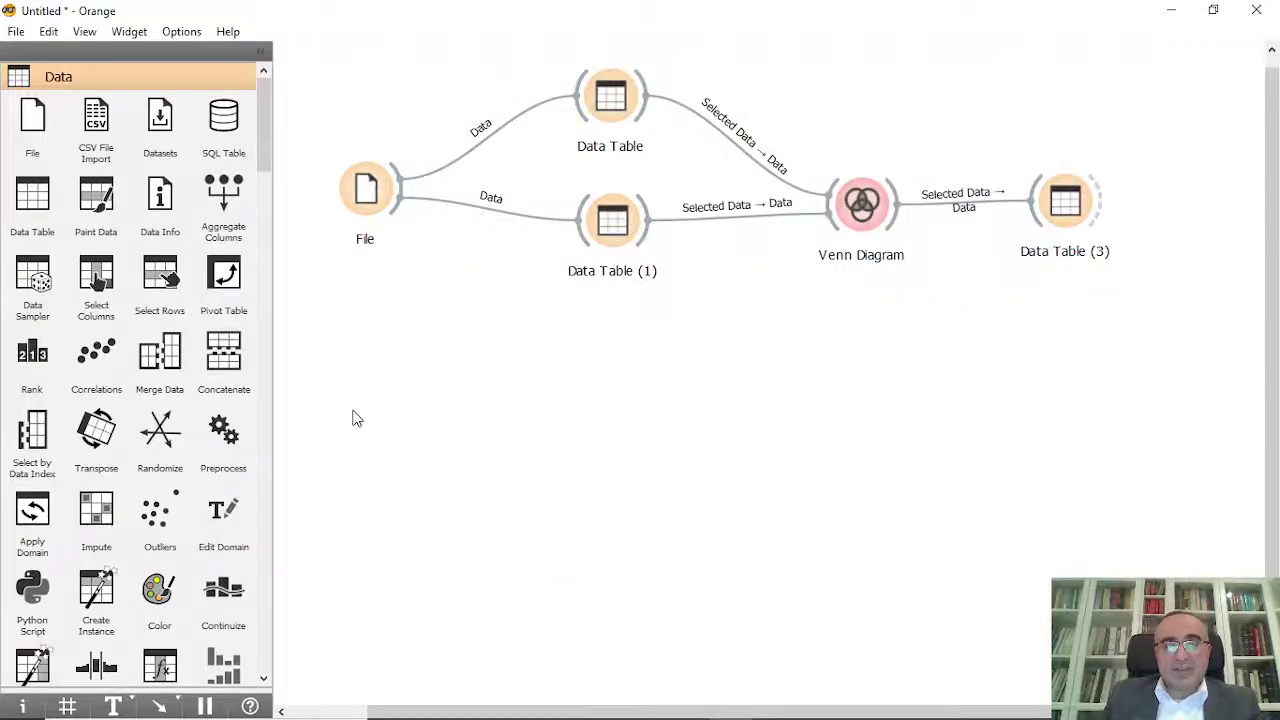
right_click(322, 405)
key(Escape)
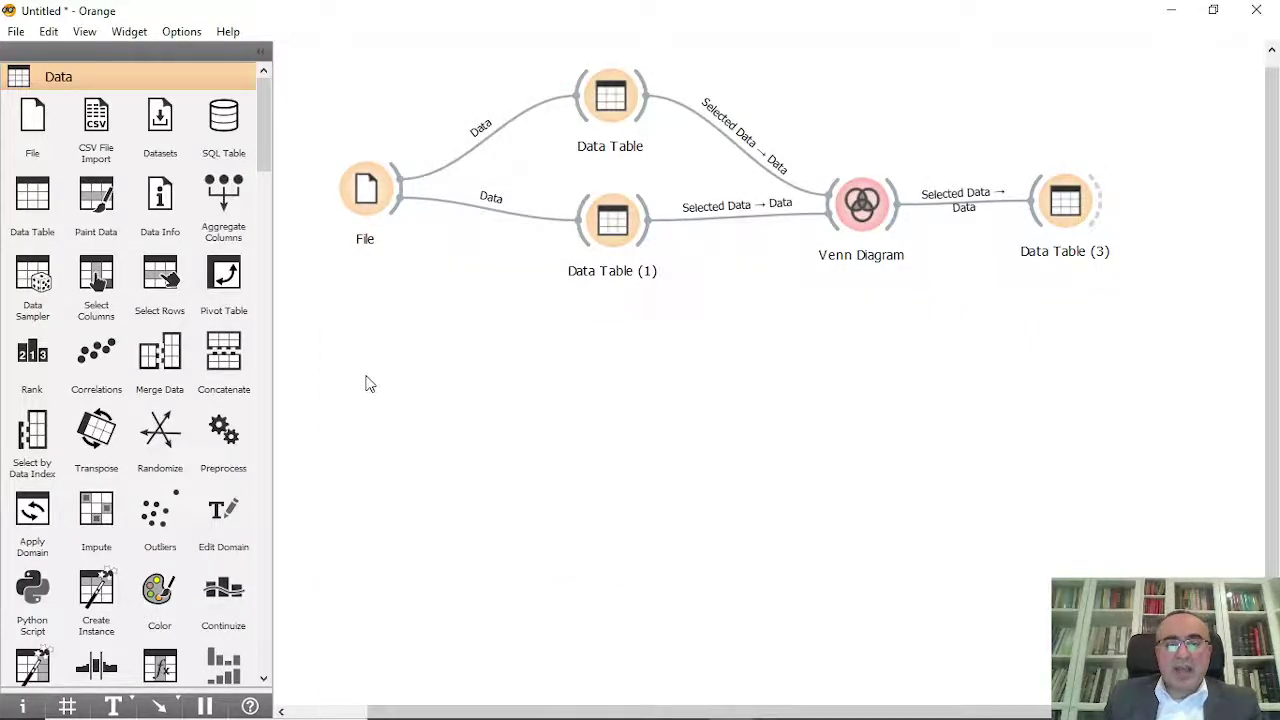
drag(362, 410, 382, 462)
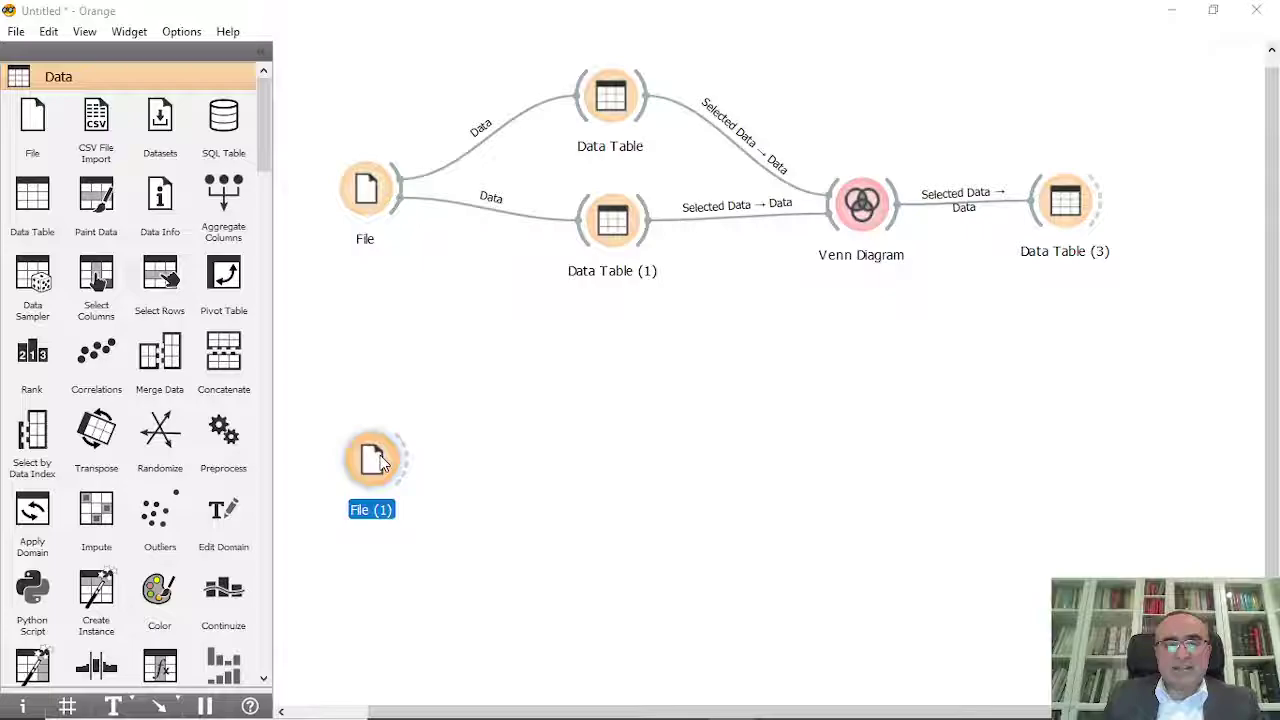
double_click(380, 460)
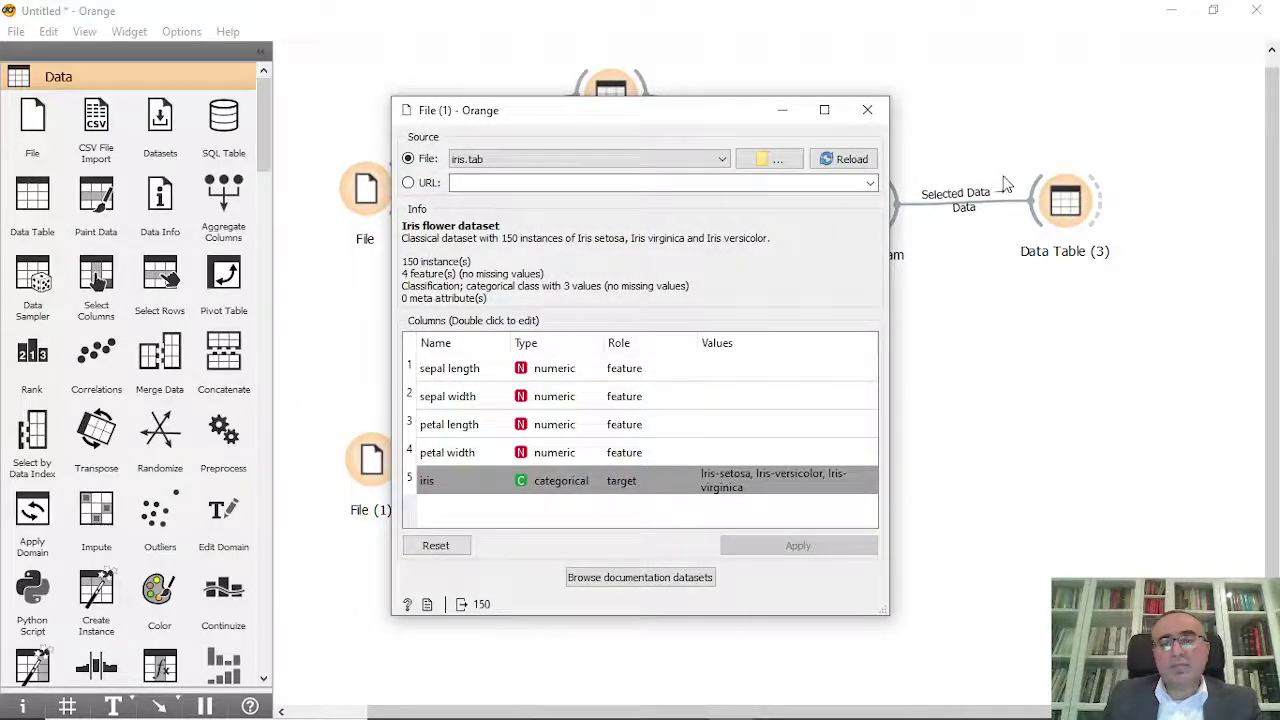
click(867, 110)
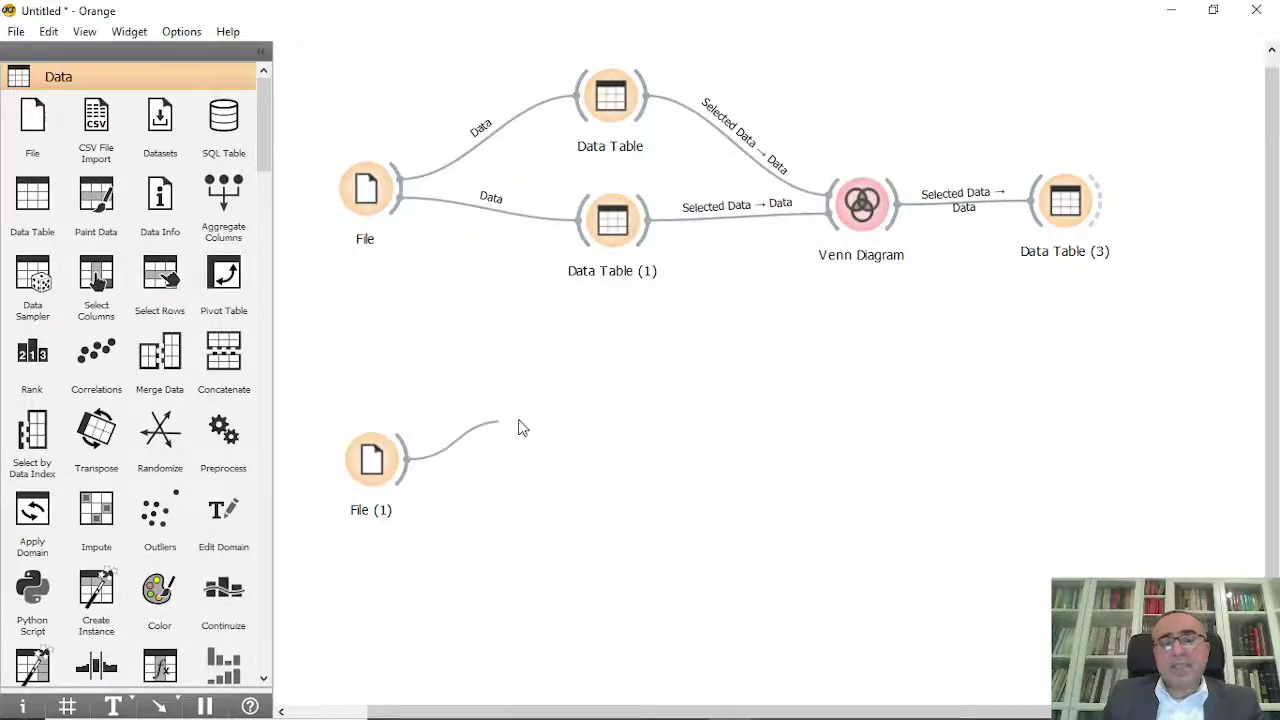
- Feed two Scatter Plots, Scatter Plot and Scatter Plot (1), from File (1)
drag(519, 428, 574, 411)
text(sca)
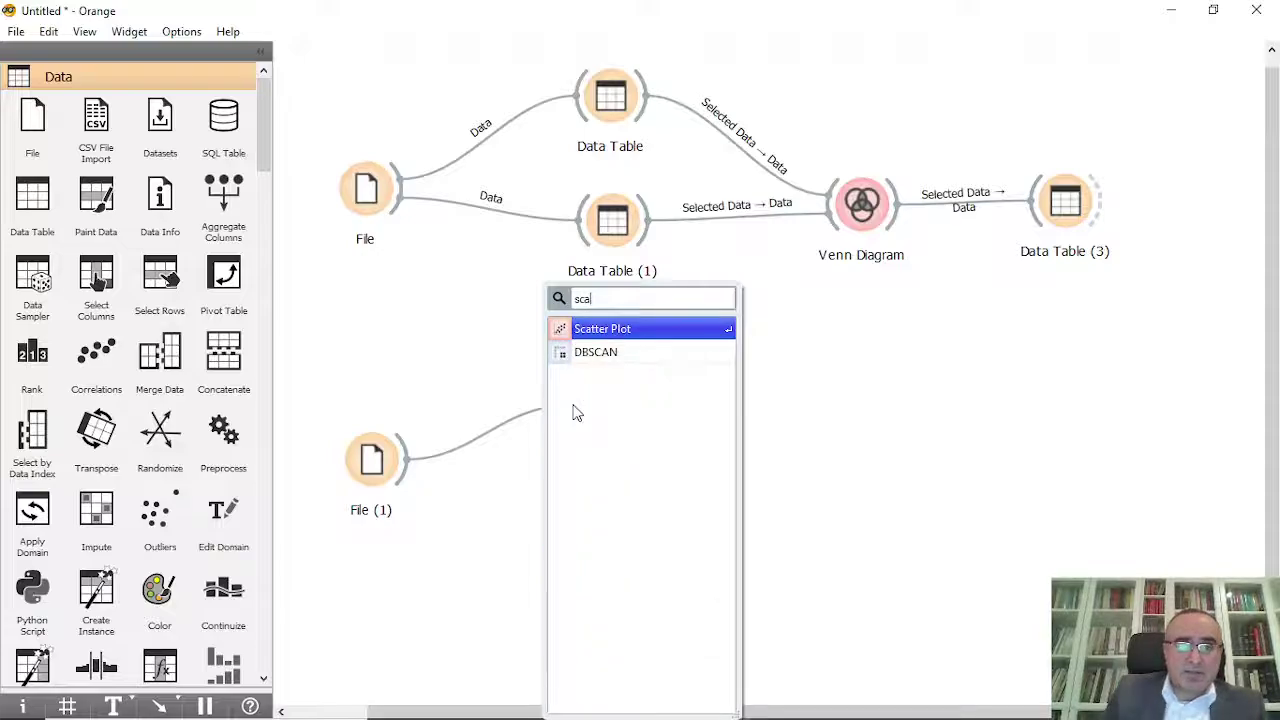
key(Return)
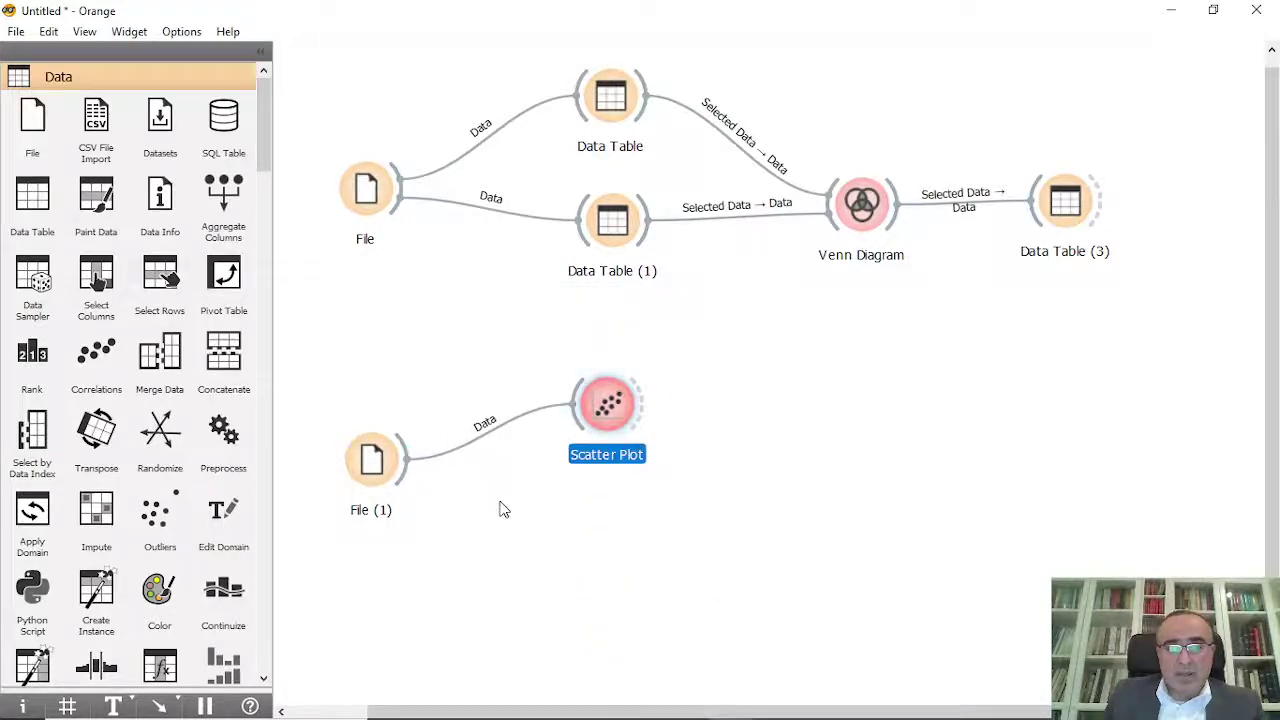
drag(400, 490, 541, 569)
text(sca)
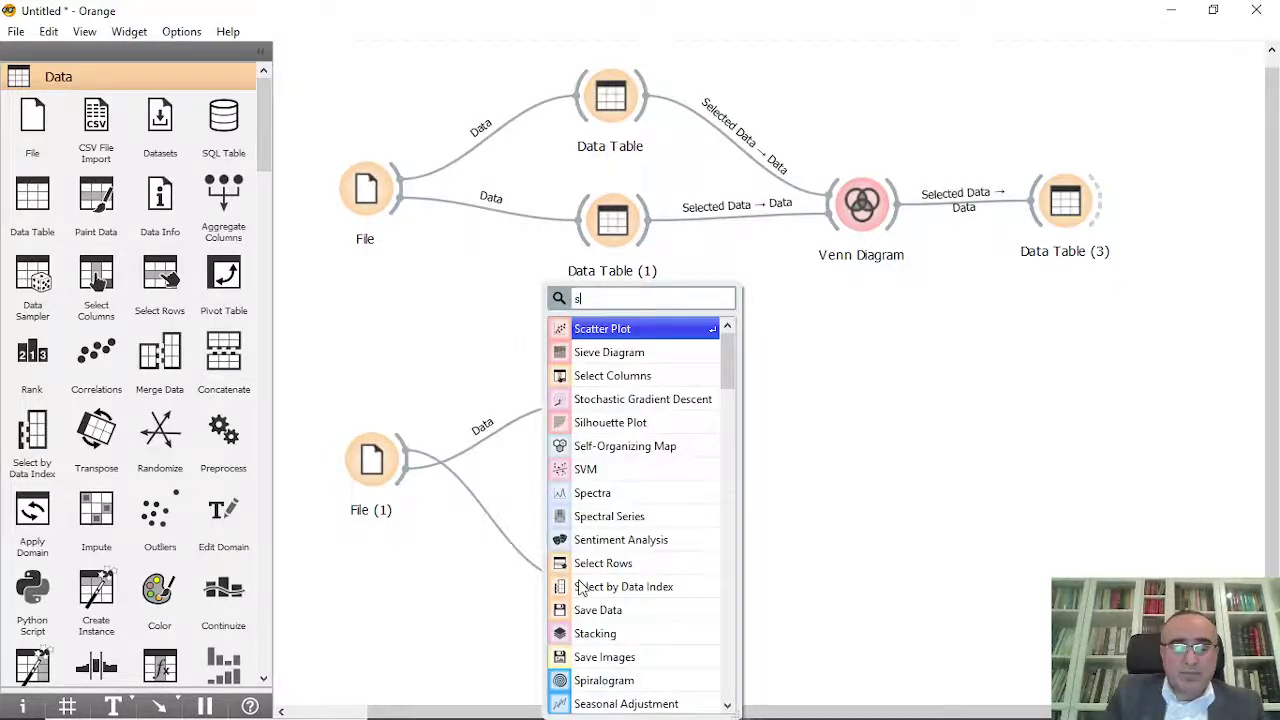
click(643, 330)
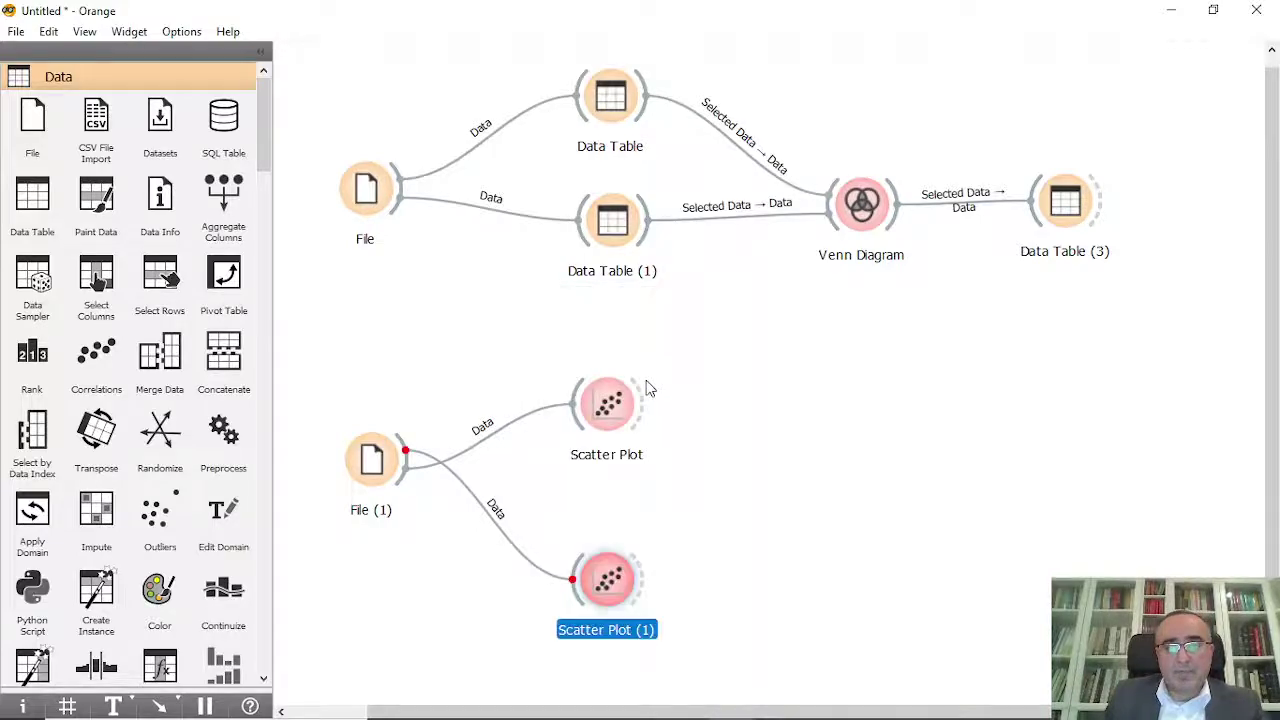
- Connect both Scatter Plots to Venn Diagram (1), with Data Table (2) on its output
drag(648, 407, 806, 470)
text(ve)
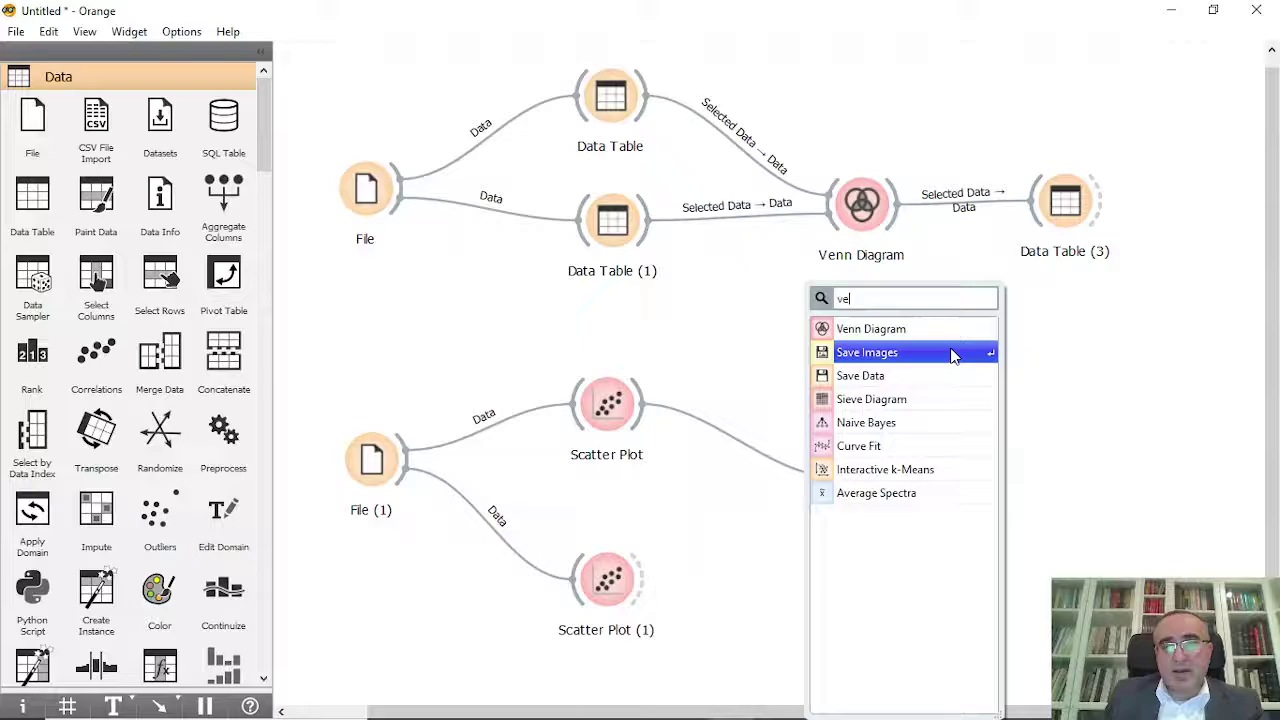
click(900, 329)
drag(640, 583, 1030, 478)
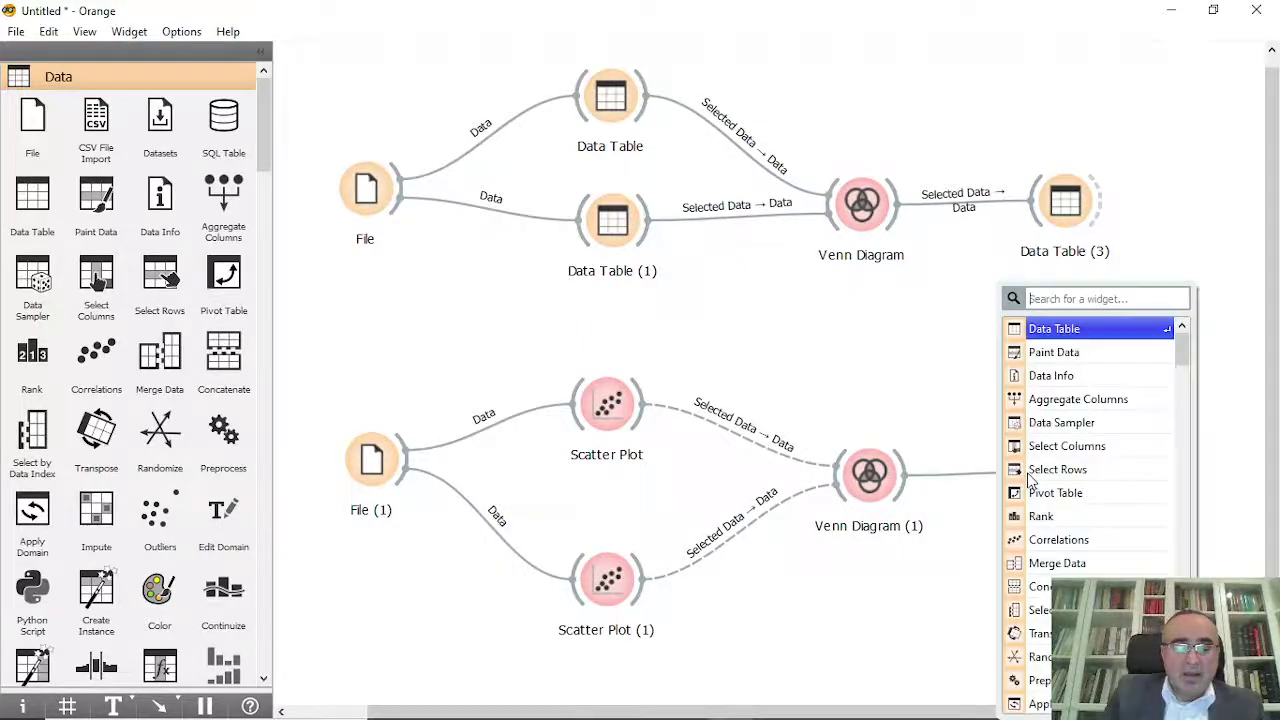
text(data)
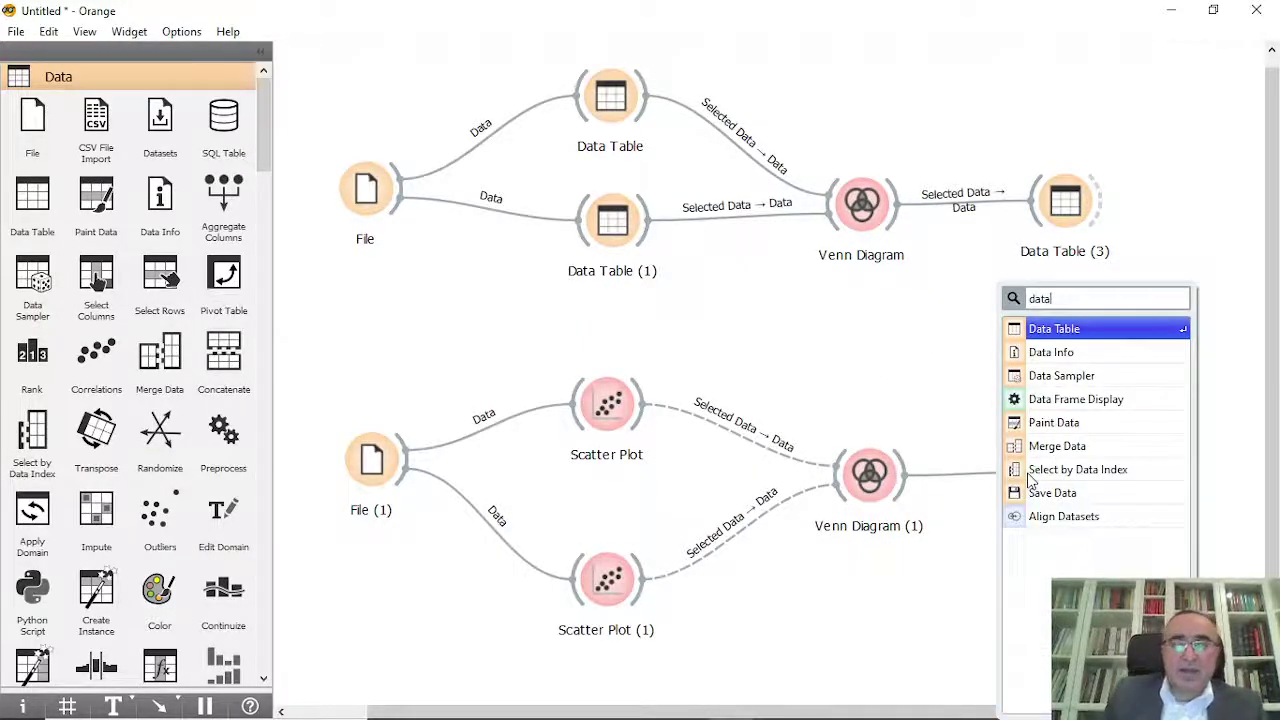
click(1115, 332)
- In the first Scatter Plot, select the 35 points where versicolor meets virginica
double_click(608, 403)
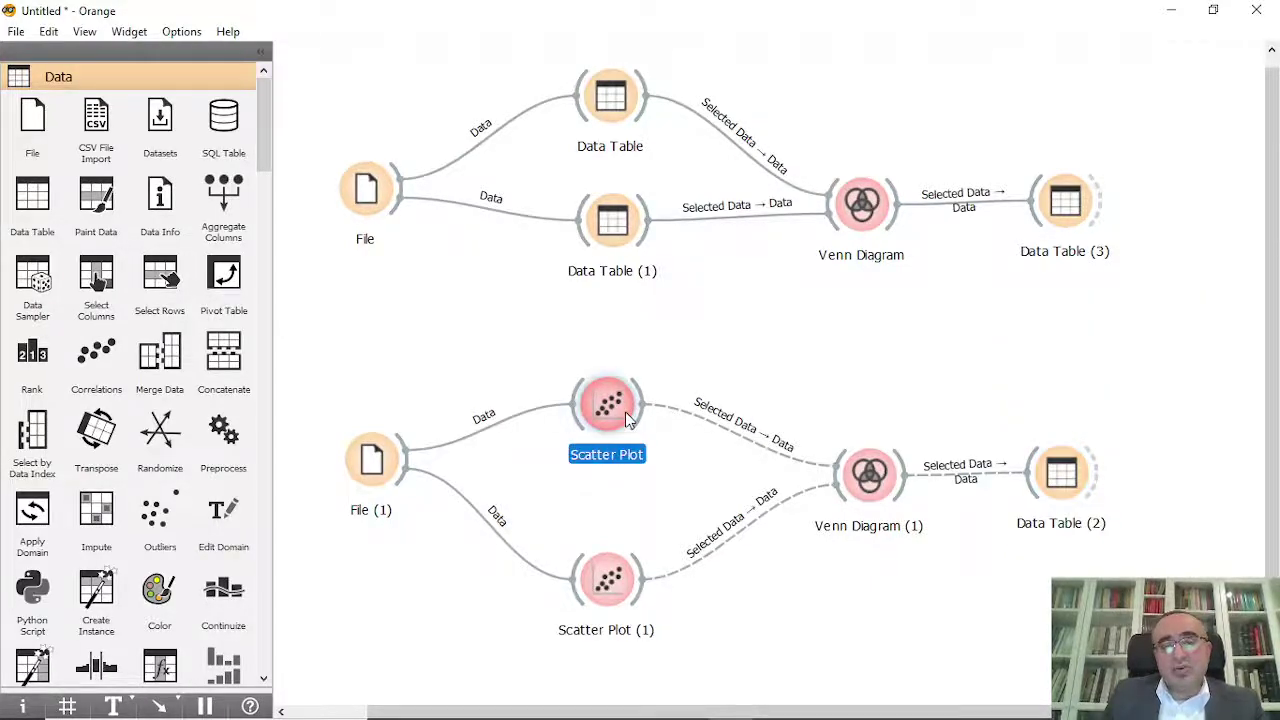
drag(798, 289, 906, 386)
click(1045, 134)
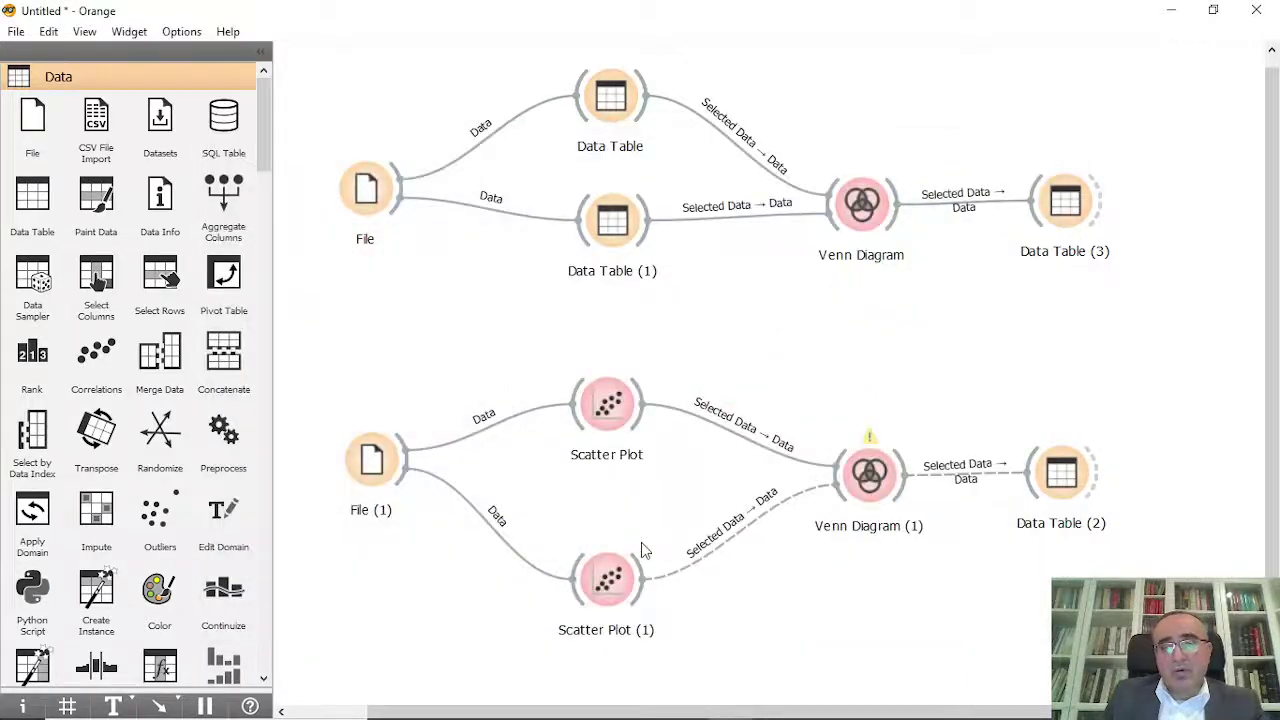
double_click(608, 580)
- Select 34 points in Scatter Plot (1) and pick the Venn's 6-row region unique to it
drag(860, 260, 786, 428)
click(1045, 134)
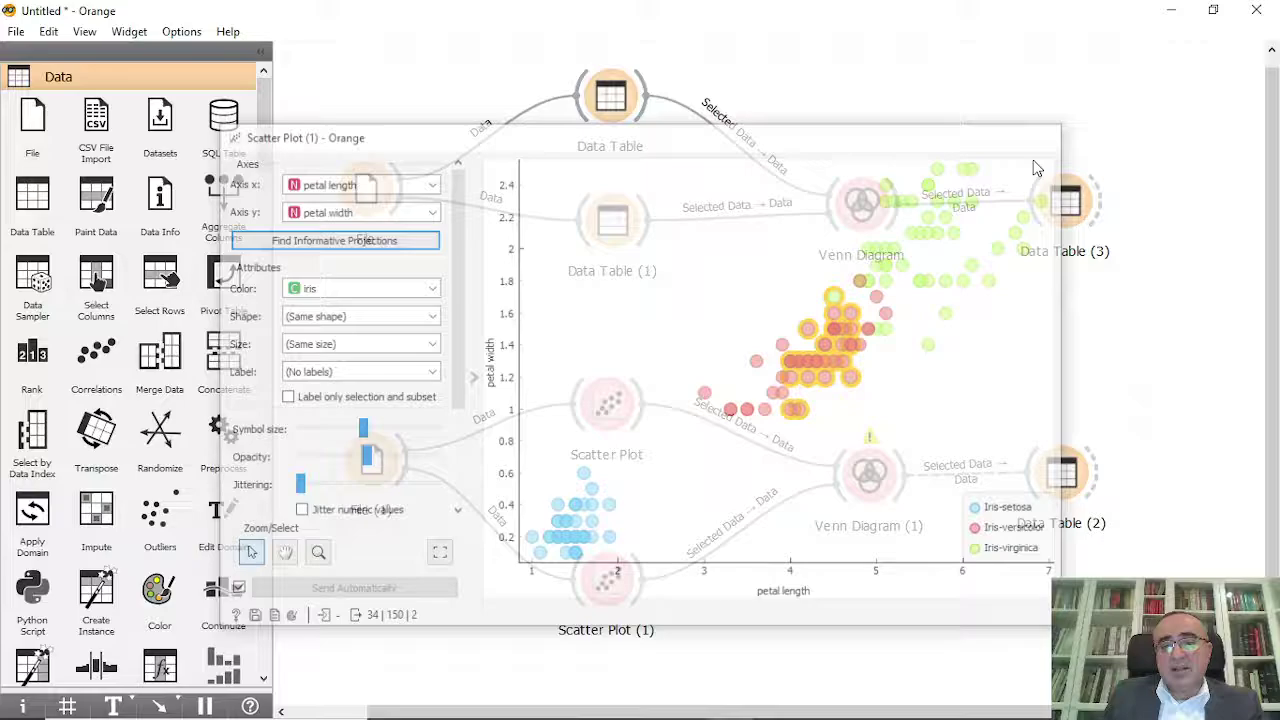
double_click(868, 470)
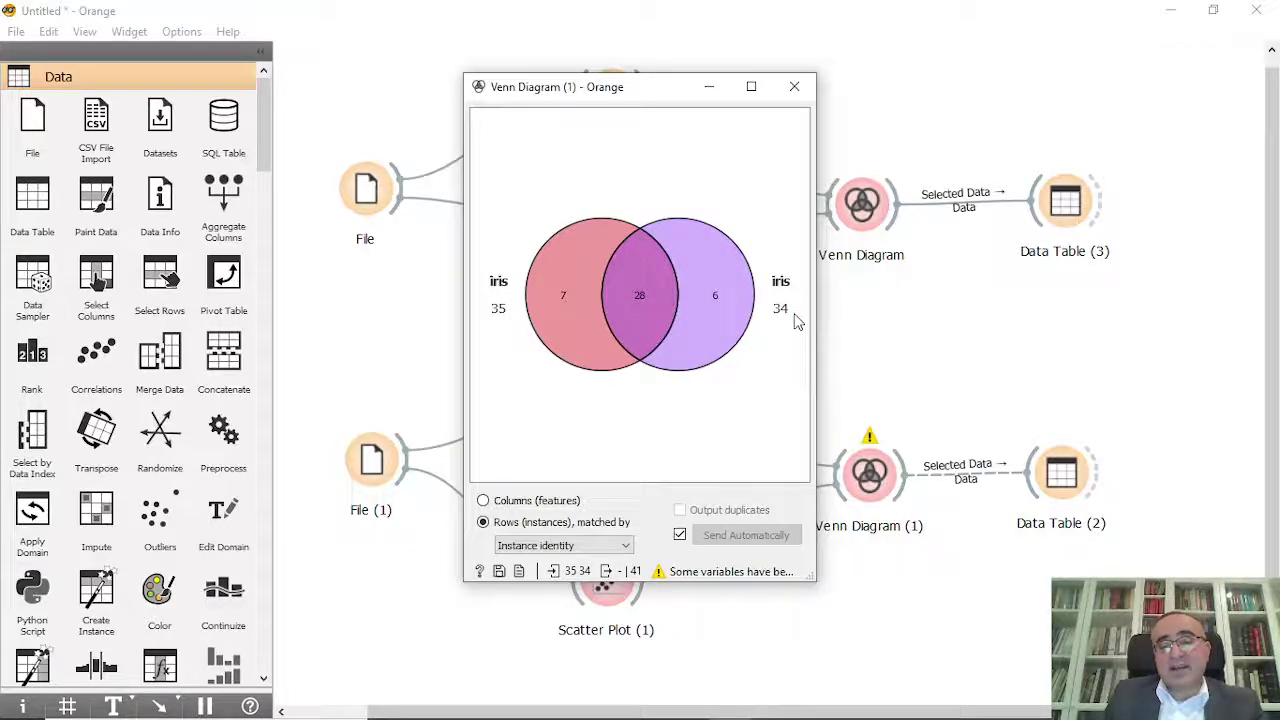
click(631, 301)
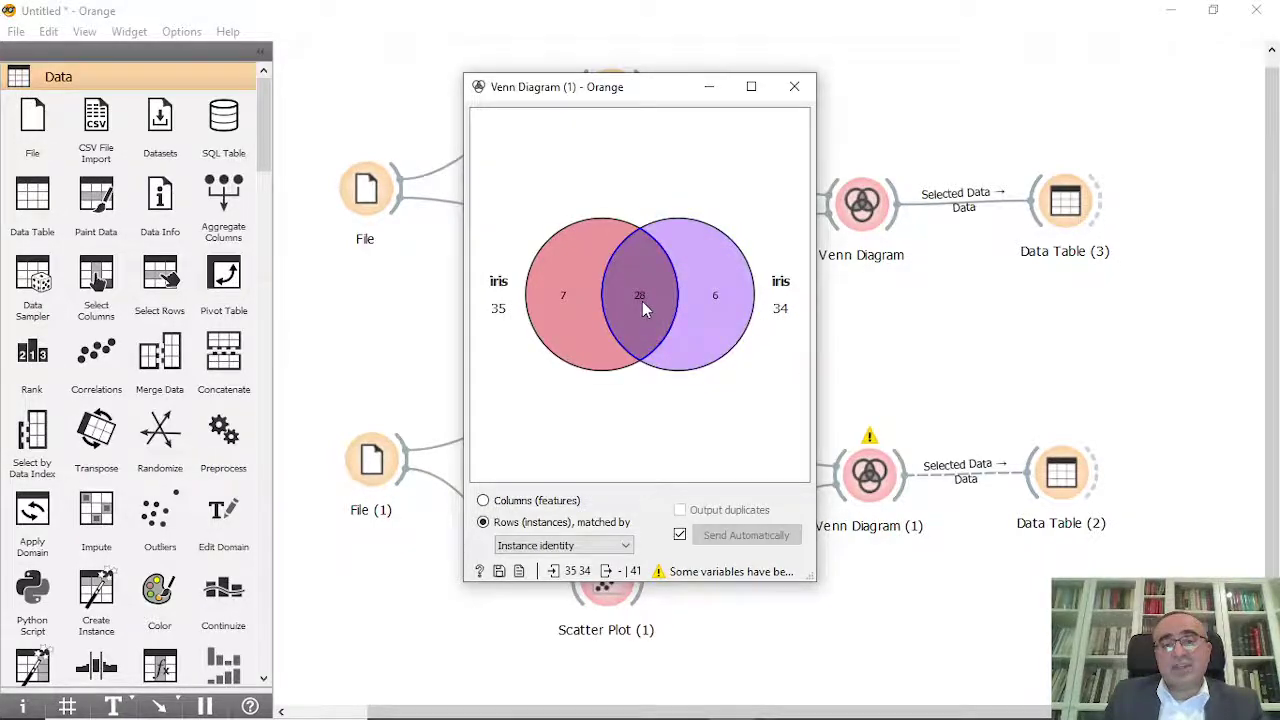
click(740, 295)
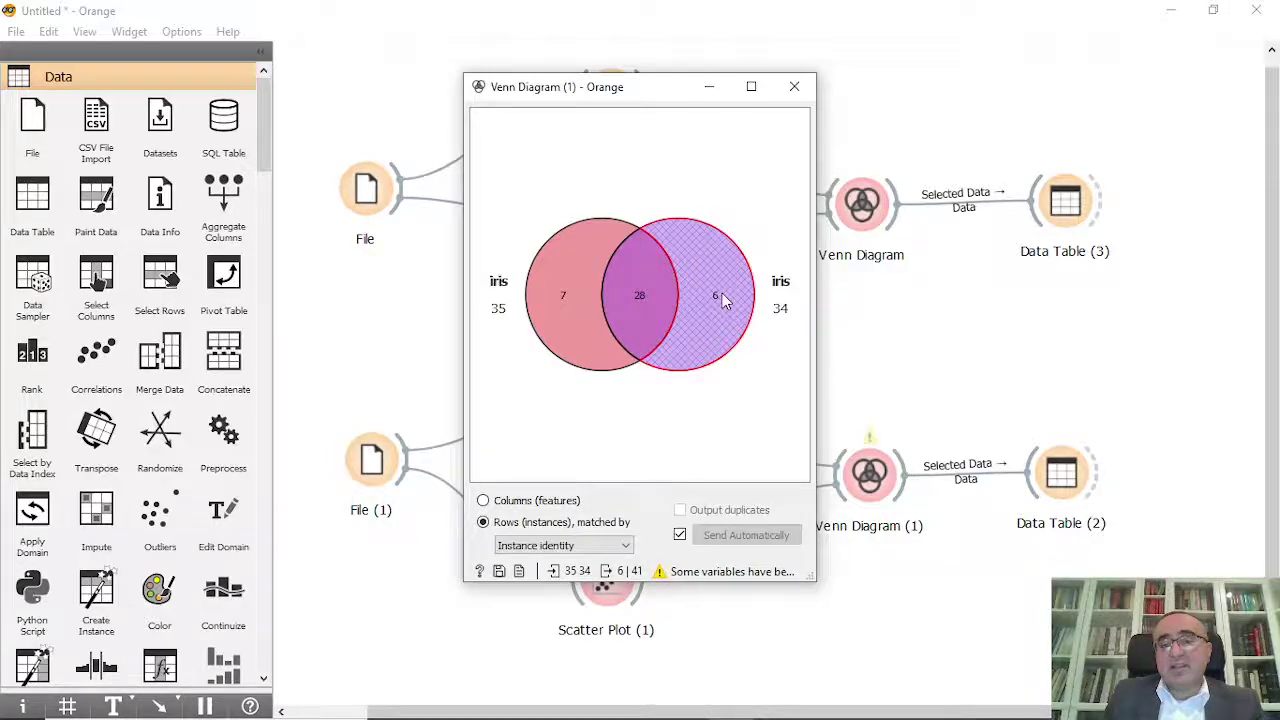
click(640, 296)
click(715, 298)
- Check the 6 Iris-versicolor rows in Data Table (2)
click(1063, 480)
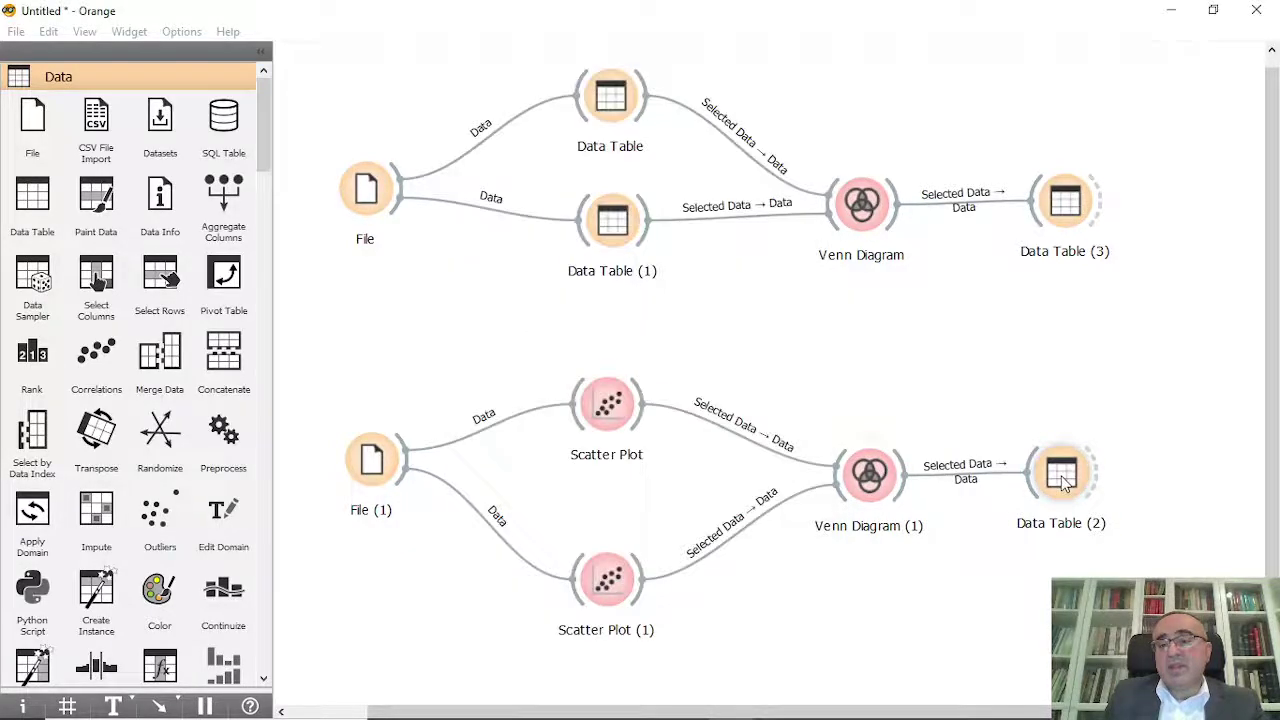
double_click(1063, 480)
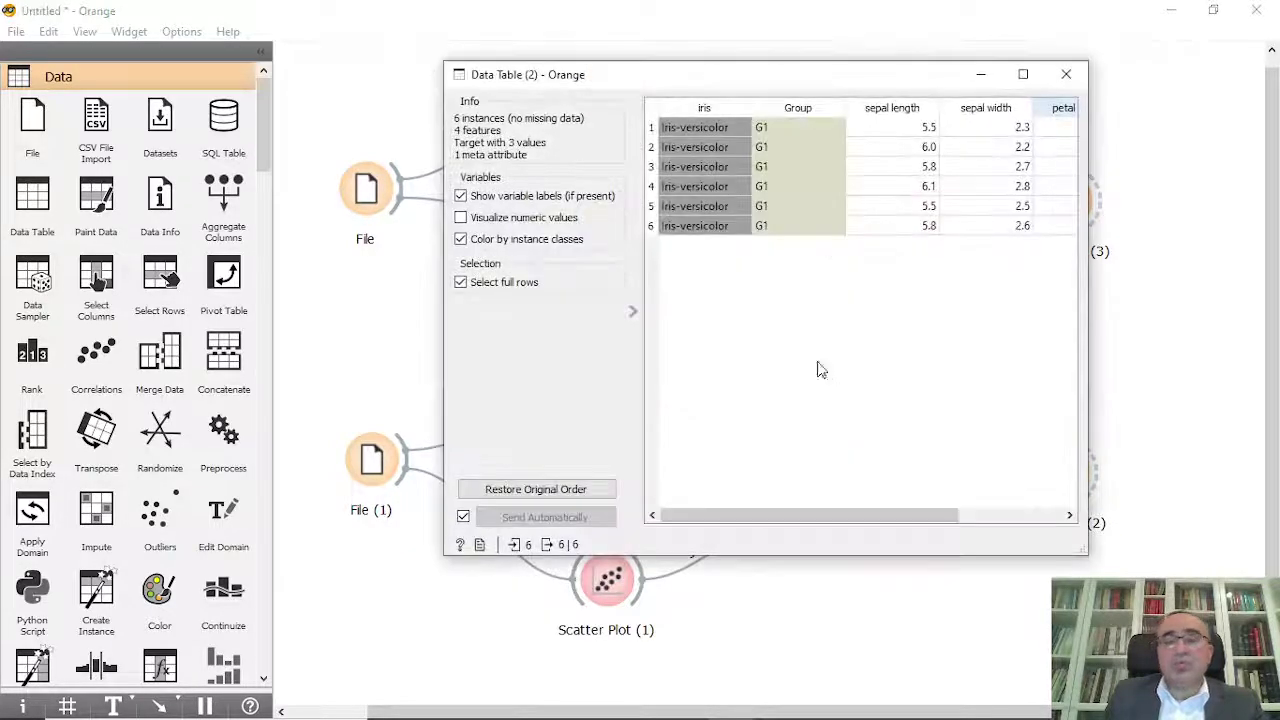
click(1071, 80)
mouse_move(940, 697)
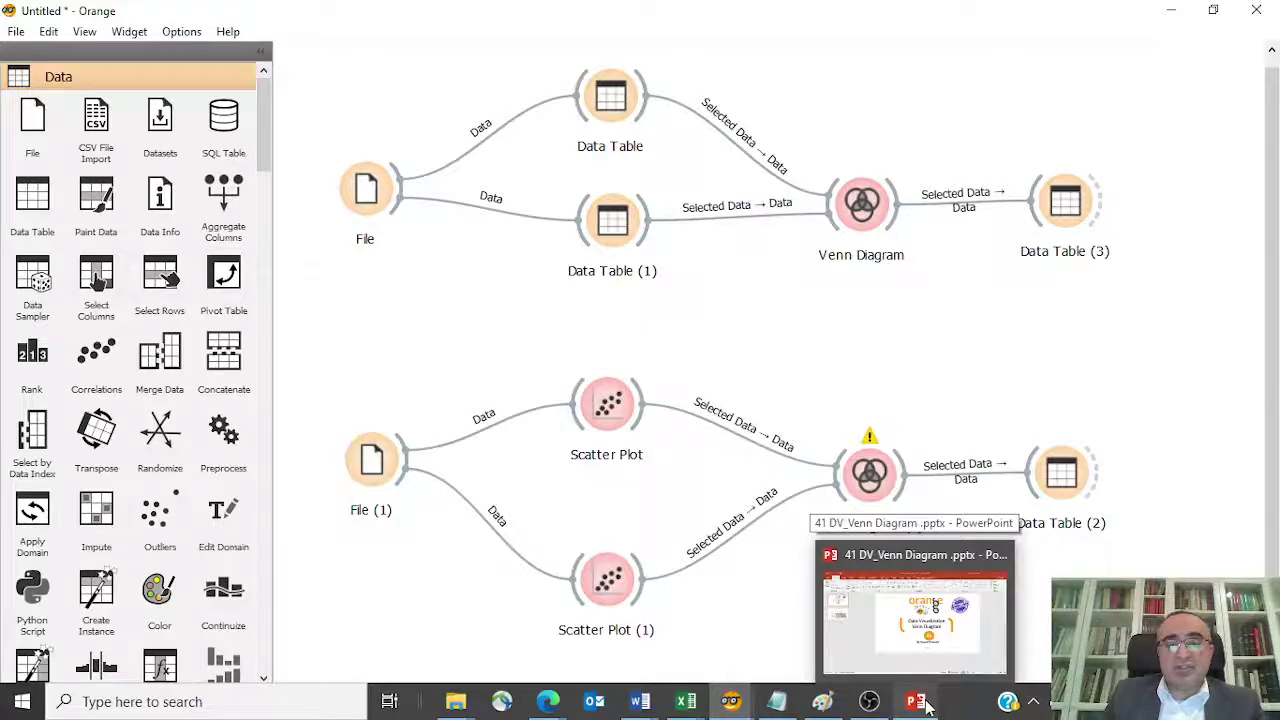
- Return to PowerPoint and show slide 2, the 'End of the lesson / Thank You' slide
click(925, 705)
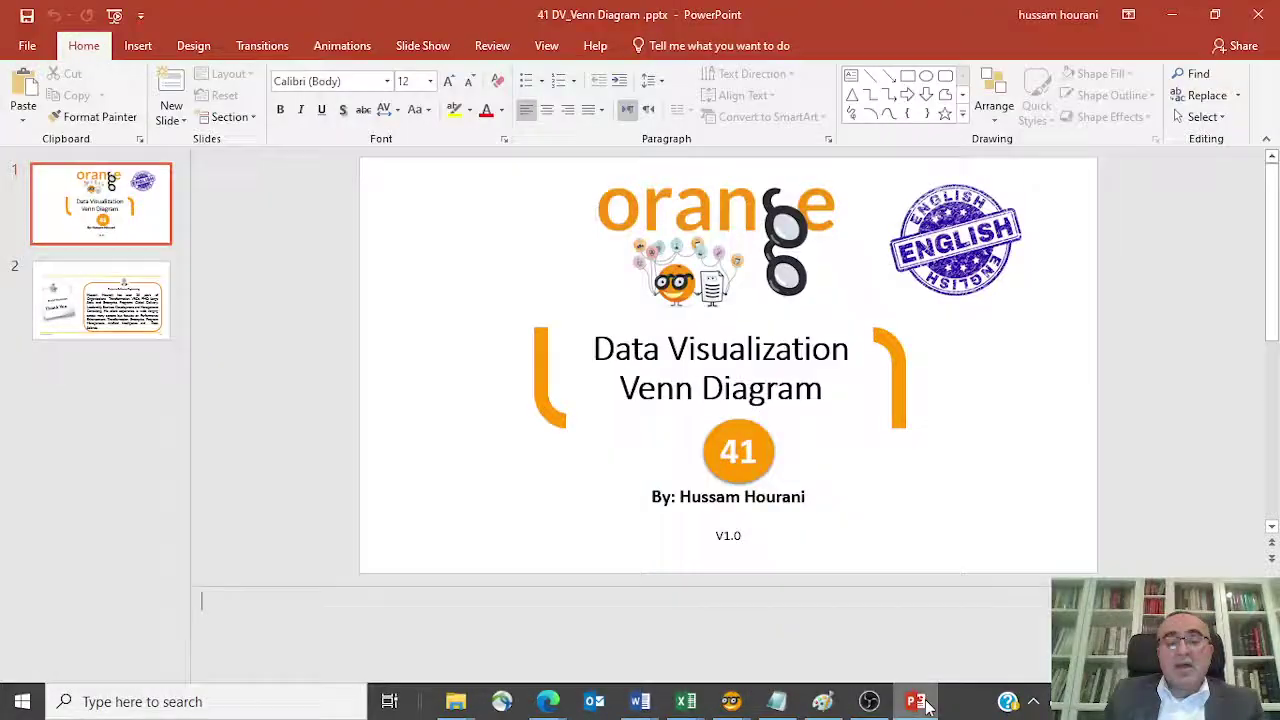
click(100, 300)
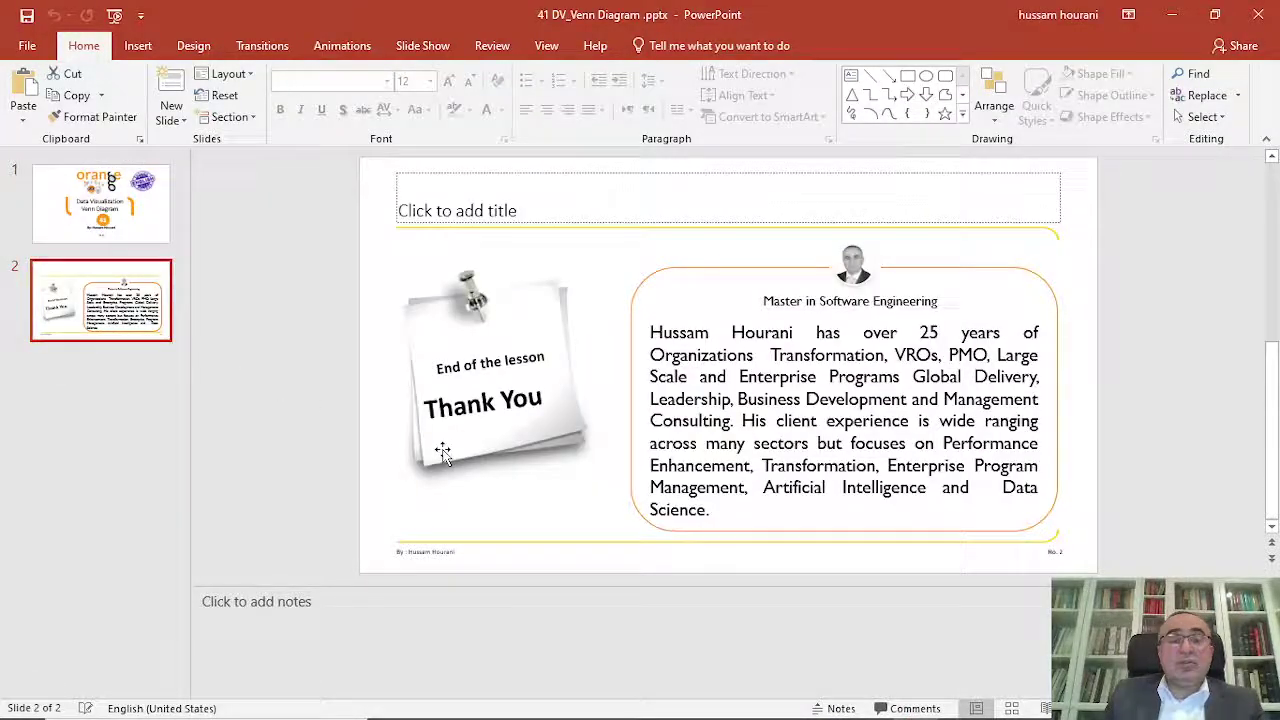